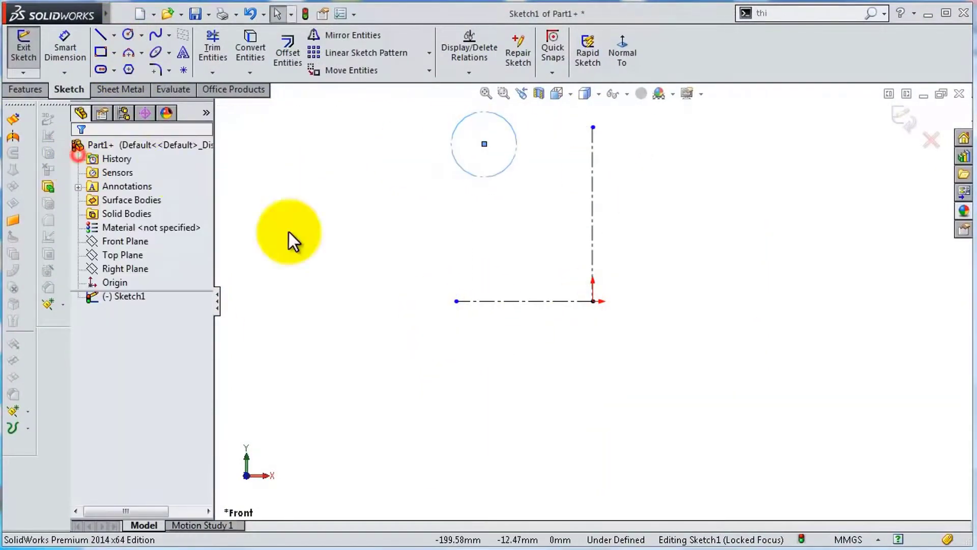
Dimension the base width 5.85, the circle diameter Ø2.50 and the circle offset 1.51.
click(523, 422)
text(5.85)
key(Return)
click(496, 186)
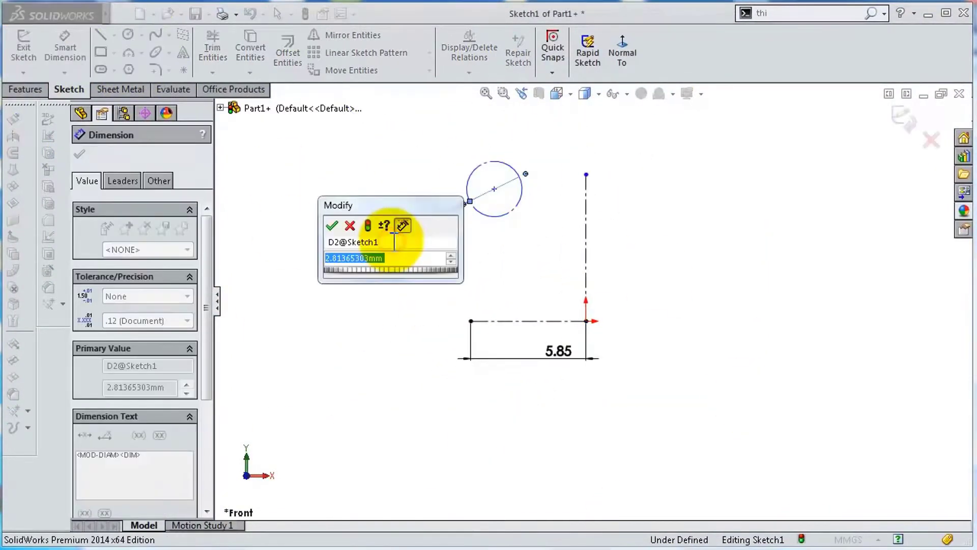
text(2.5)
key(Return)
text(1.51)
key(Return)
Add the 9.75 vertical height from the circle centre to the base endpoint.
click(554, 189)
click(469, 320)
click(380, 314)
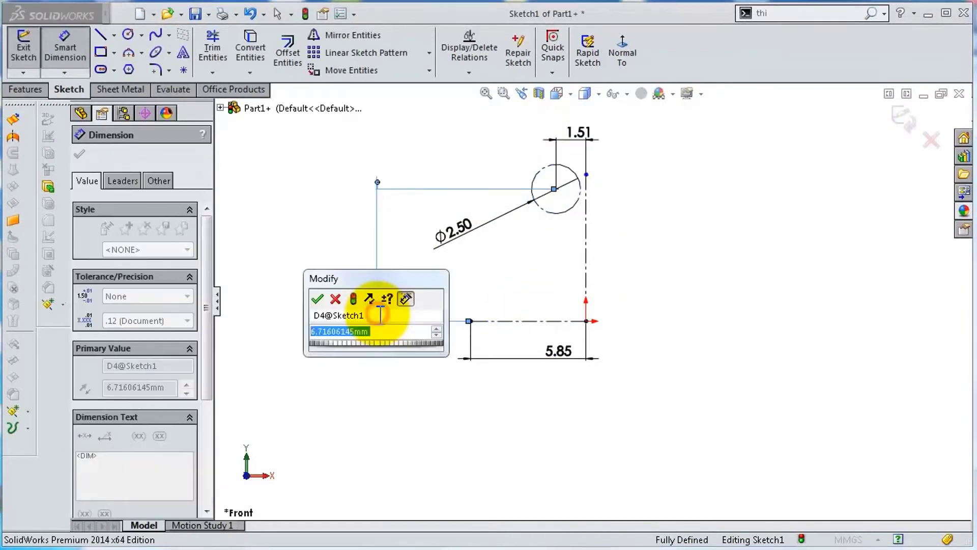
text(75)
key(Return)
scroll(656, 212, up, 2)
scroll(585, 321, down, 2)
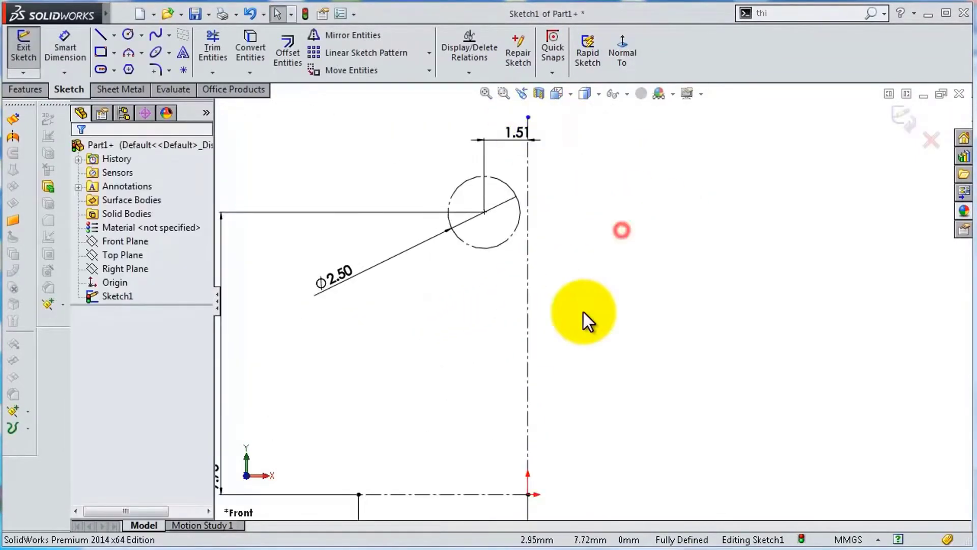
Draw a slanted line from the base corner ending in a tangent arc around the circle.
key(l)
click(397, 462)
click(529, 241)
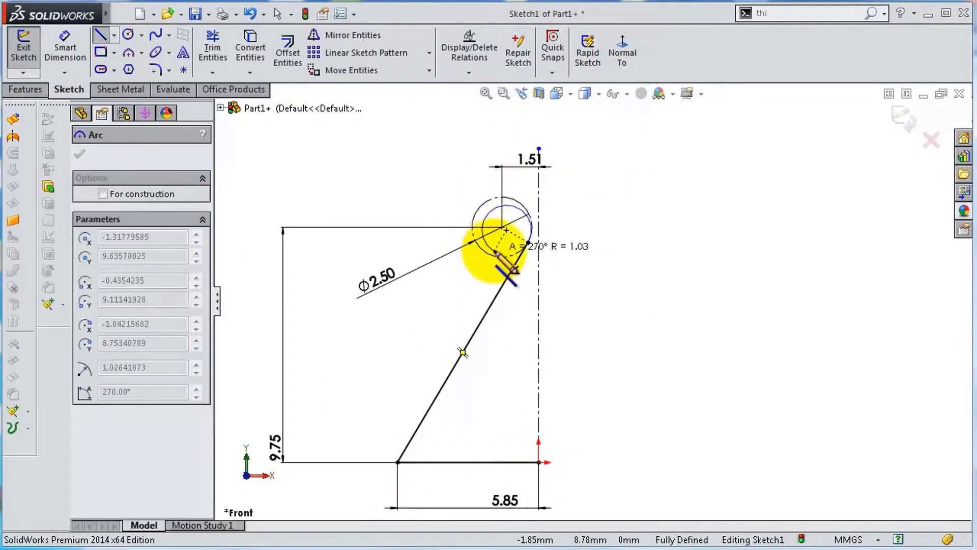
click(510, 258)
key(Escape)
Add the 0.50 gap dimension at the arc.
scroll(513, 246, up, 2)
click(496, 365)
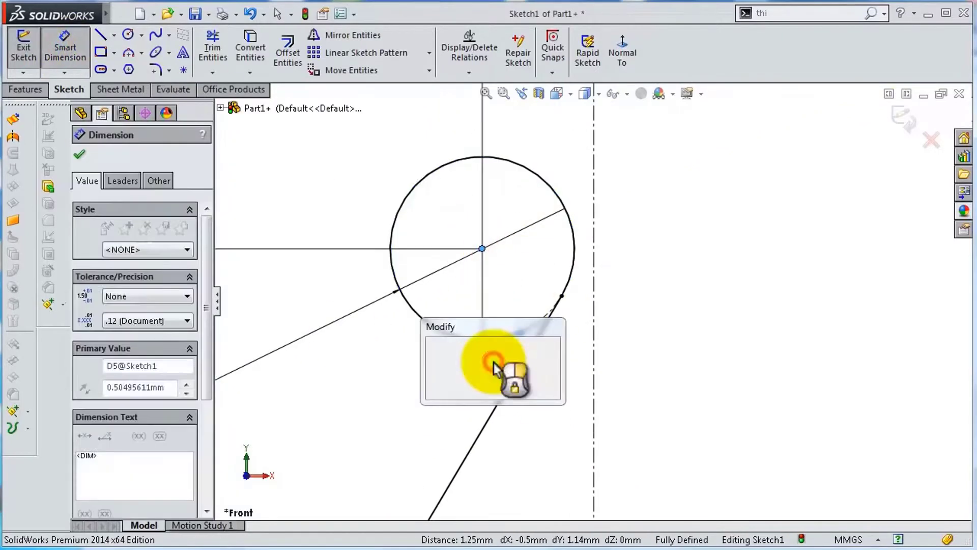
key(Return)
scroll(447, 379, down, 2)
scroll(610, 369, down, 2)
scroll(585, 386, up, 1)
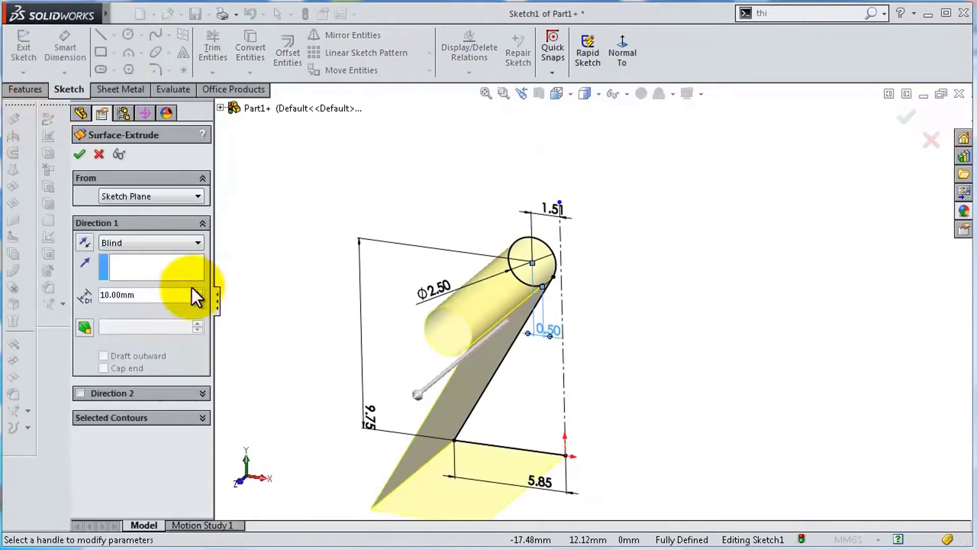
Accept the 10 mm surface extrusion and convert it to 0.25 mm sheet metal with both bends.
click(79, 153)
middle_drag(484, 356, 508, 375)
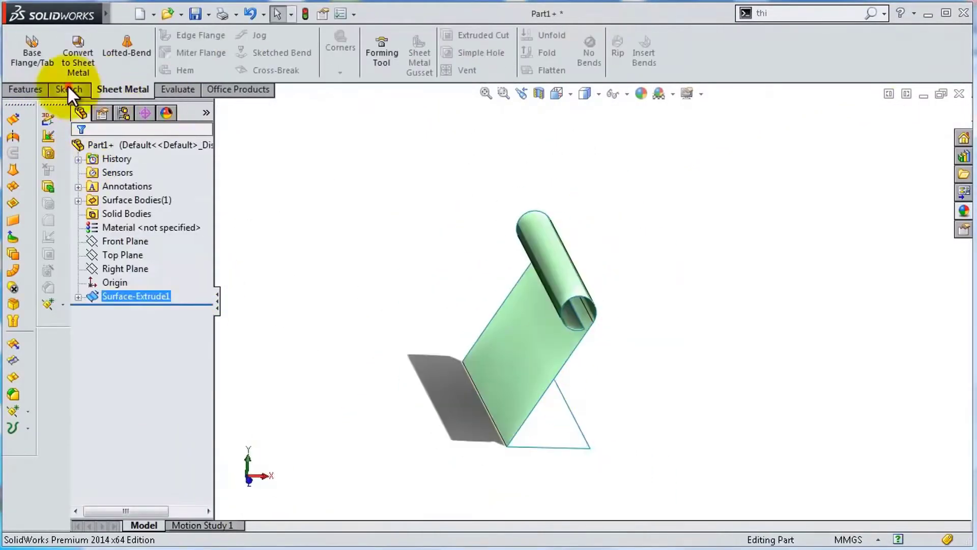
click(78, 57)
click(584, 392)
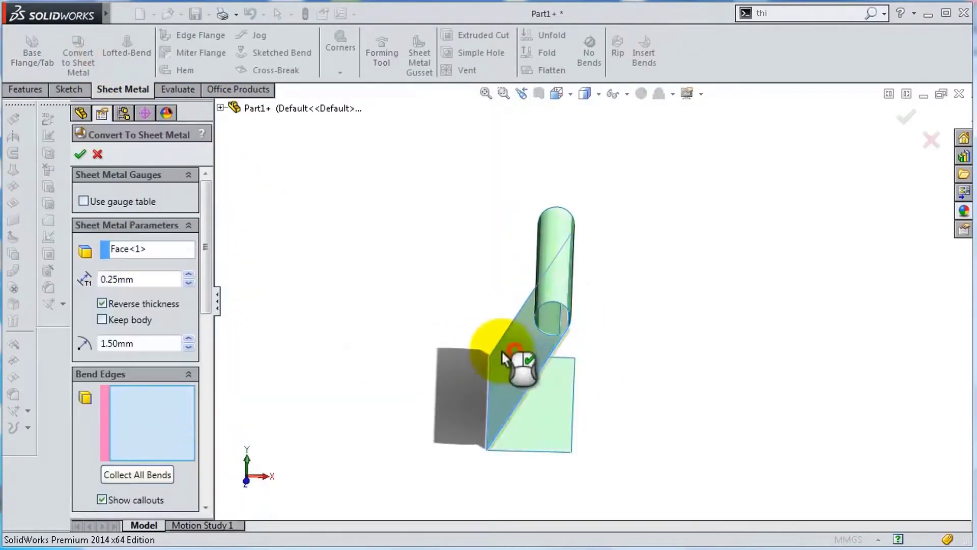
middle_drag(497, 349, 467, 341)
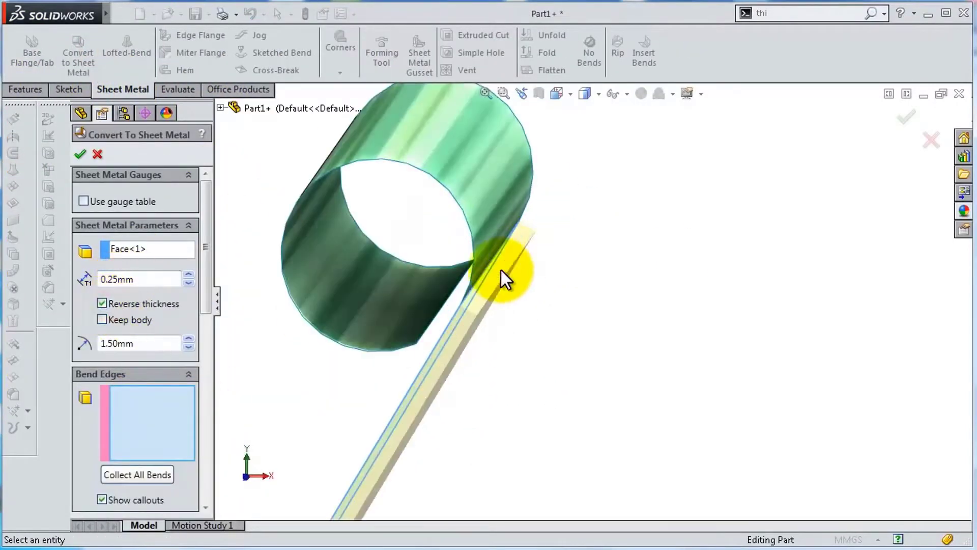
mouse_move(499, 267)
middle_down()
mouse_move(450, 420)
mouse_move(458, 382)
middle_up()
click(450, 423)
click(661, 312)
middle_drag(661, 311, 741, 277)
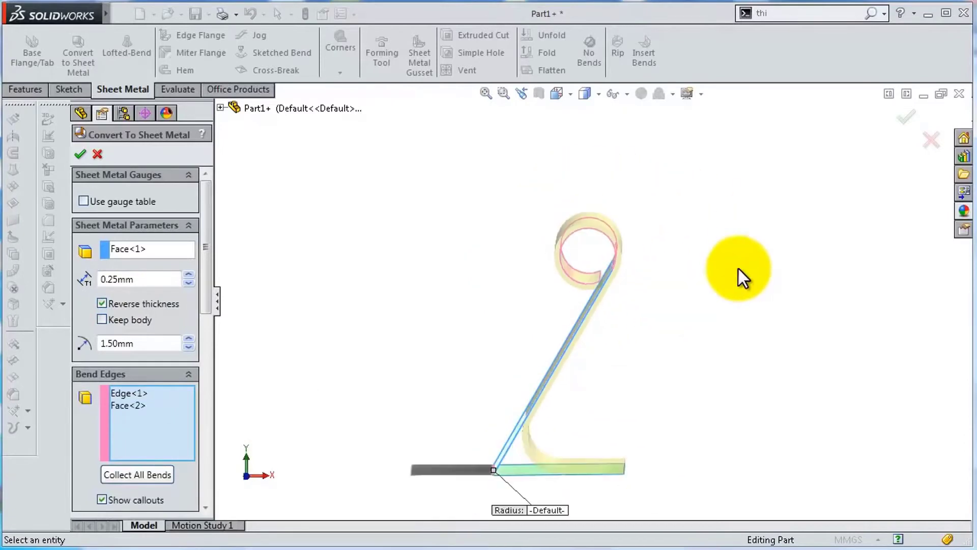
click(80, 154)
Unfold the sharp bend, then the rolled bend, so the strip lies flat.
middle_drag(728, 336, 678, 316)
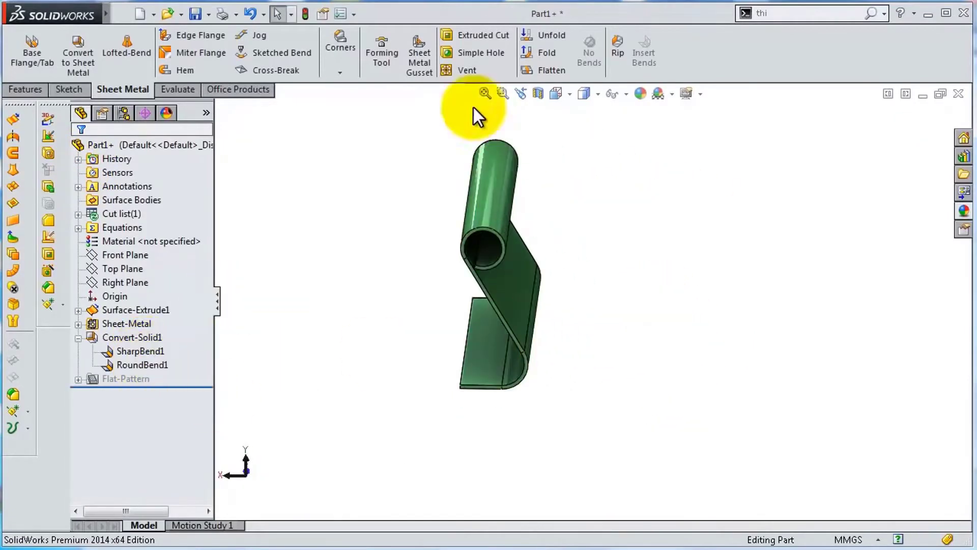
click(545, 36)
click(474, 347)
click(539, 326)
key(Return)
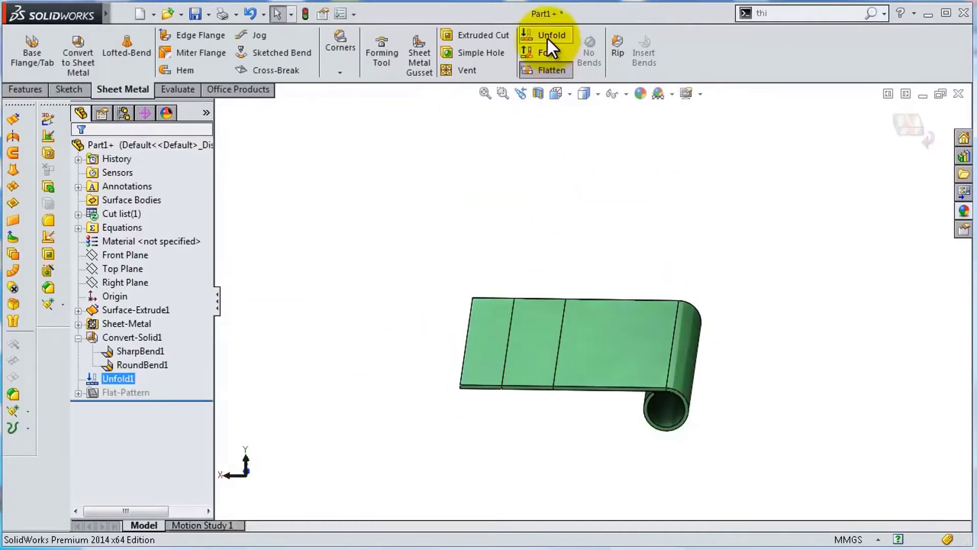
click(544, 36)
click(487, 336)
click(685, 371)
key(Return)
Start a sketch on the flat face and begin a centreline at the origin.
middle_drag(728, 275, 750, 359)
click(750, 359)
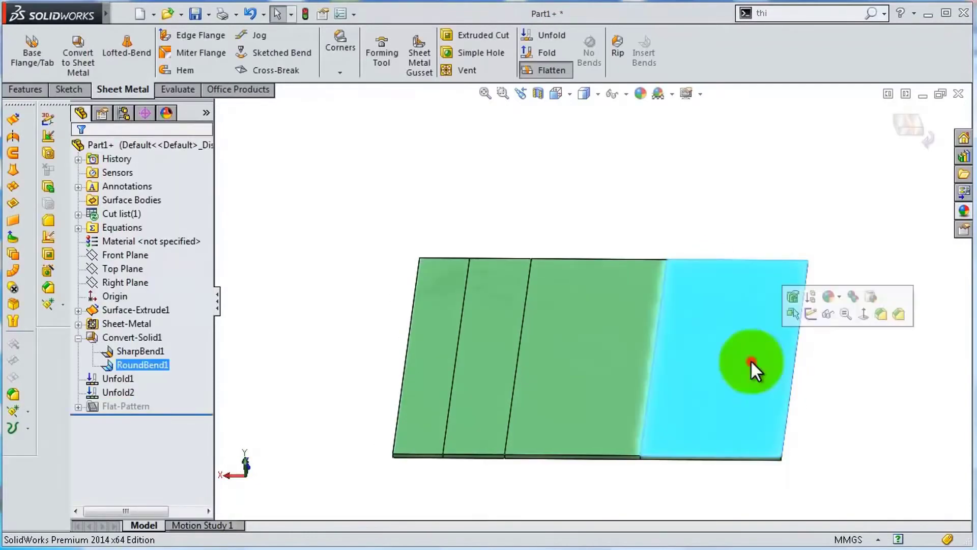
click(802, 291)
key(l)
click(786, 300)
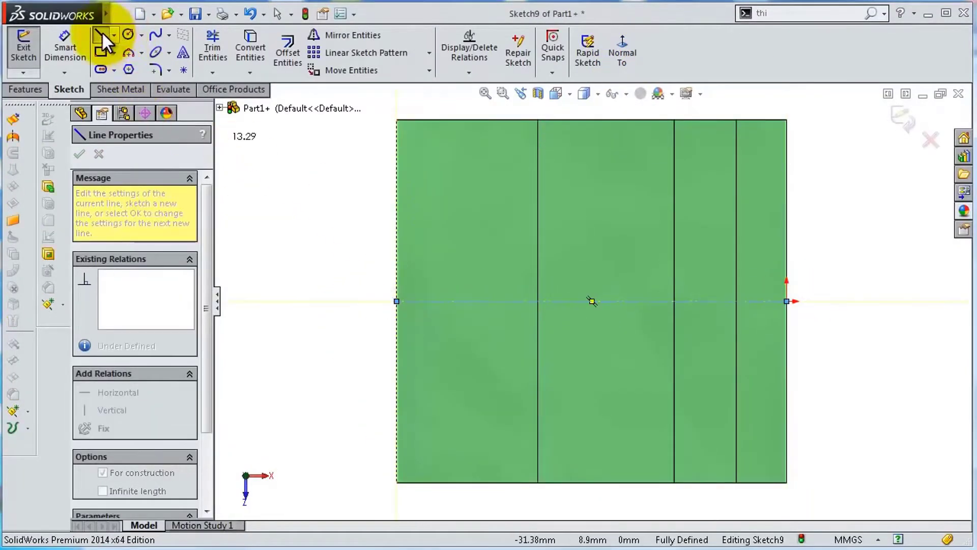
Finish the centreline and place a circle 6 from the left edge and 4.50 above the centreline.
click(128, 34)
click(469, 199)
click(499, 206)
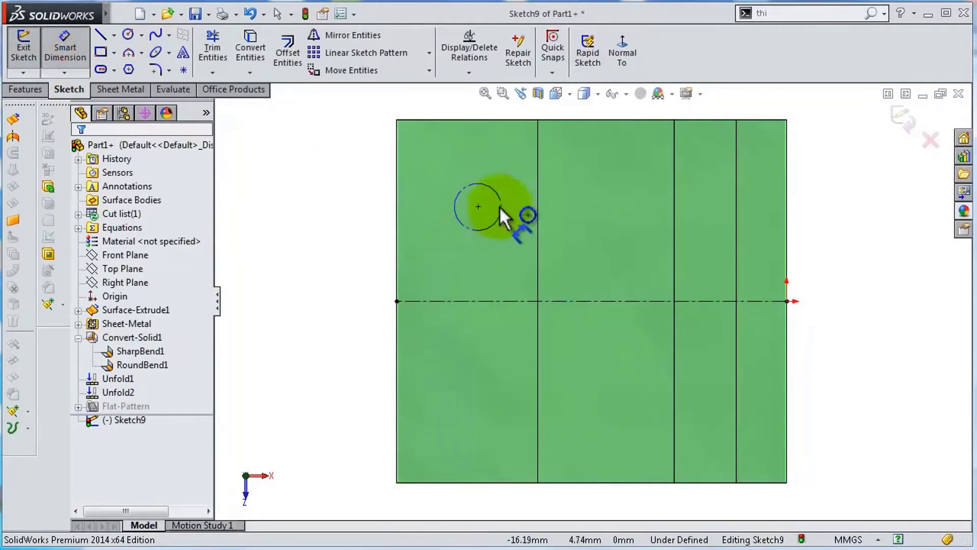
click(501, 102)
text(6)
key(Return)
click(344, 286)
text(4.5)
key(Return)
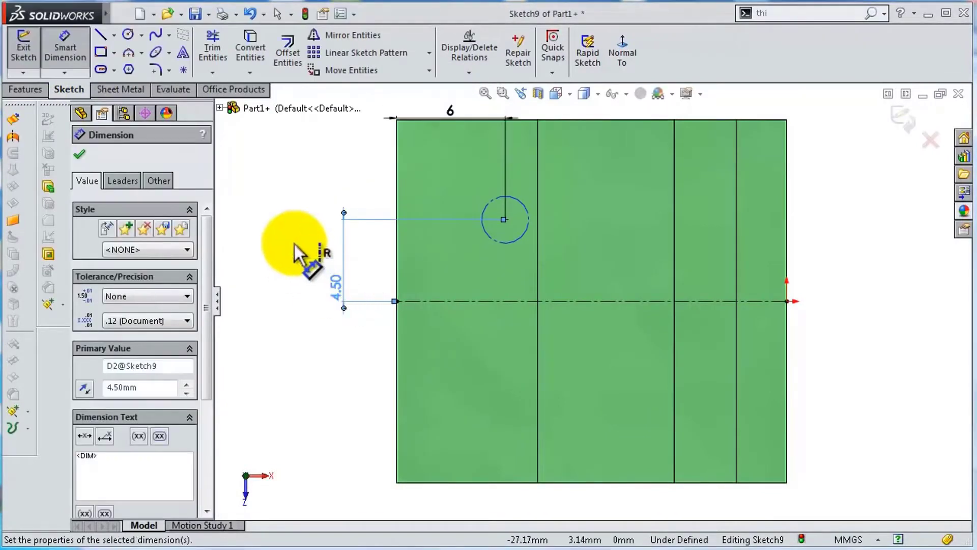
Set the circle diameter to Ø2.
click(511, 239)
click(584, 234)
text(2.00mm)
key(Return)
Draw the V-shaped slot profile from the left edge, past the circle, down to the centreline.
key(l)
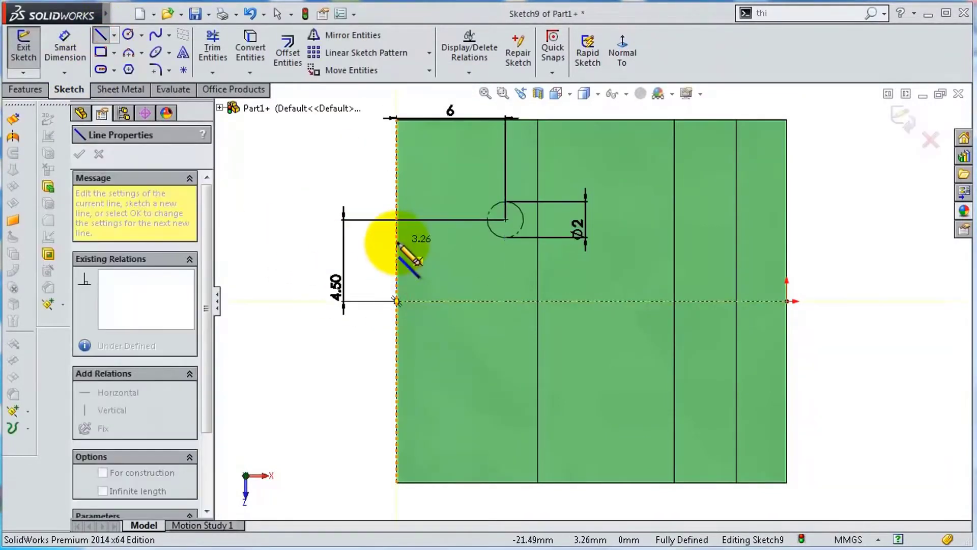
scroll(464, 180, down, 3)
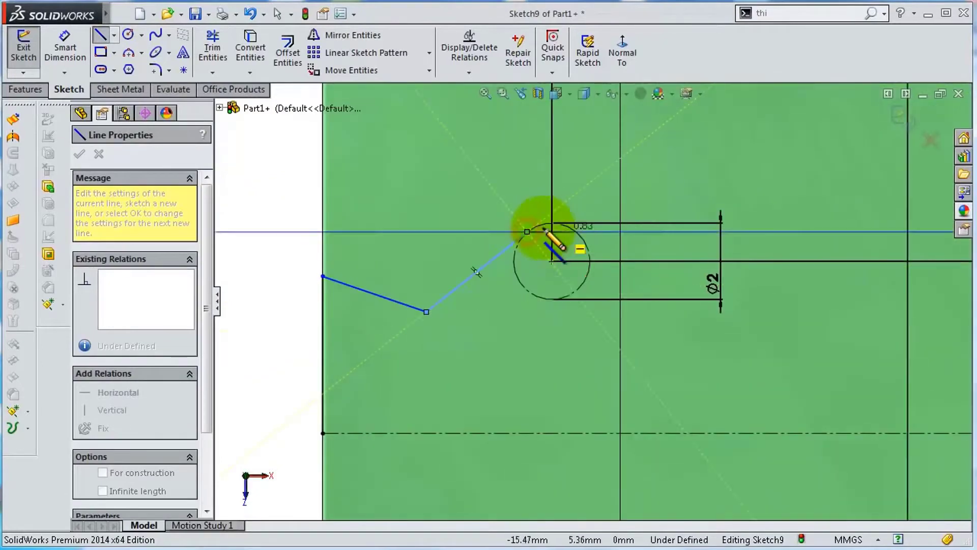
click(527, 231)
click(581, 286)
click(417, 385)
click(417, 433)
click(65, 40)
Dimension the left edge height 5 and the lower vertex offset 1.29.
click(322, 311)
click(295, 318)
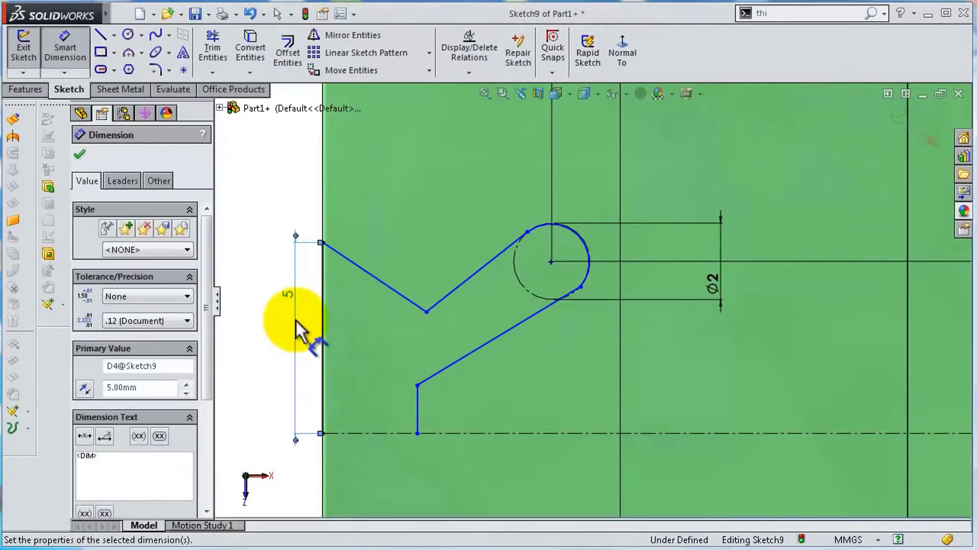
text(5)
key(Return)
click(449, 318)
click(408, 337)
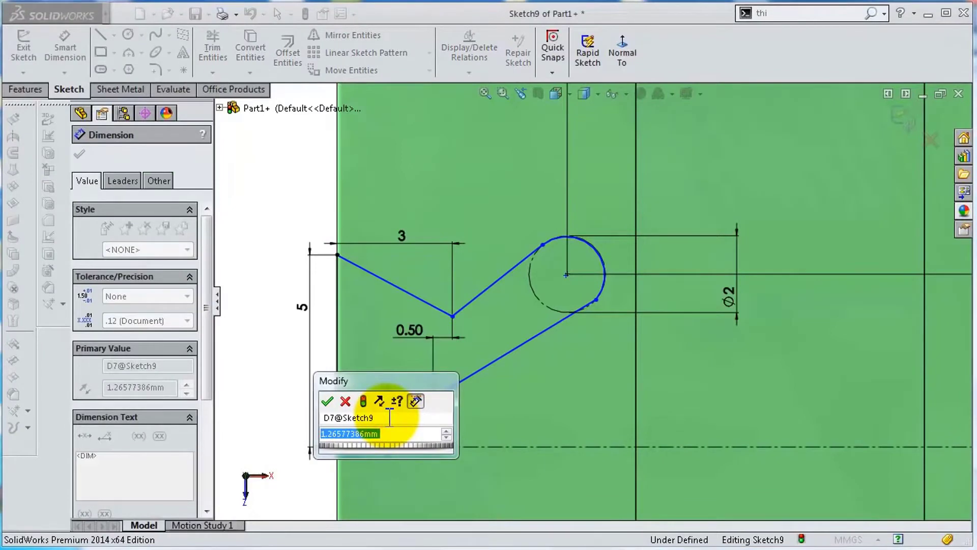
text(.29)
key(Return)
double_click(308, 454)
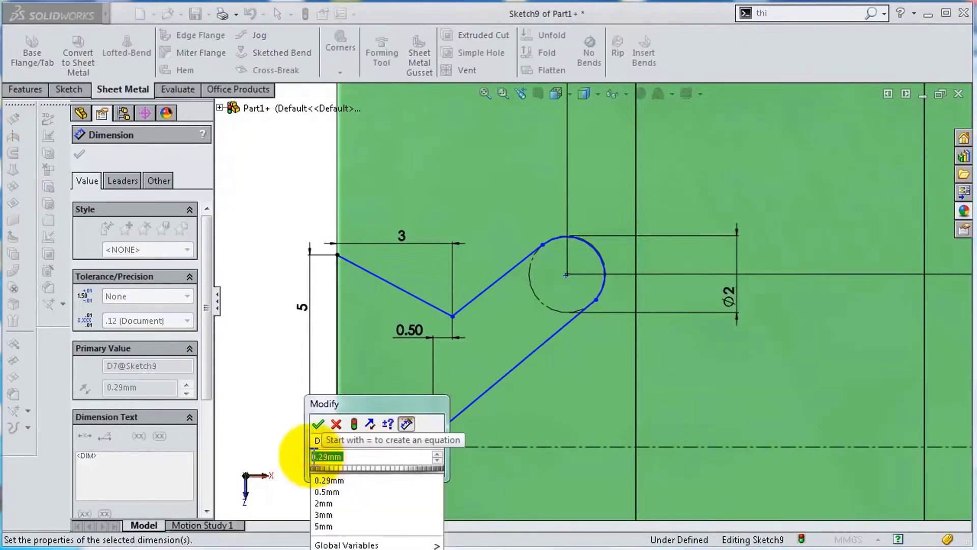
key(Return)
Make the two slanted profile lines parallel.
scroll(591, 258, down, 3)
click(713, 252)
scroll(561, 382, down, 2)
click(560, 382)
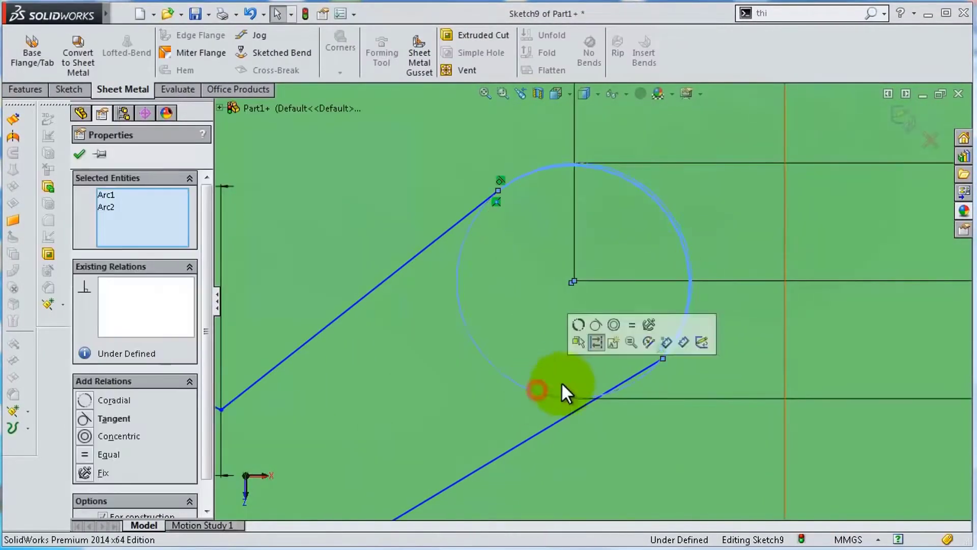
click(493, 201)
scroll(689, 311, up, 3)
ctrl+click(432, 377)
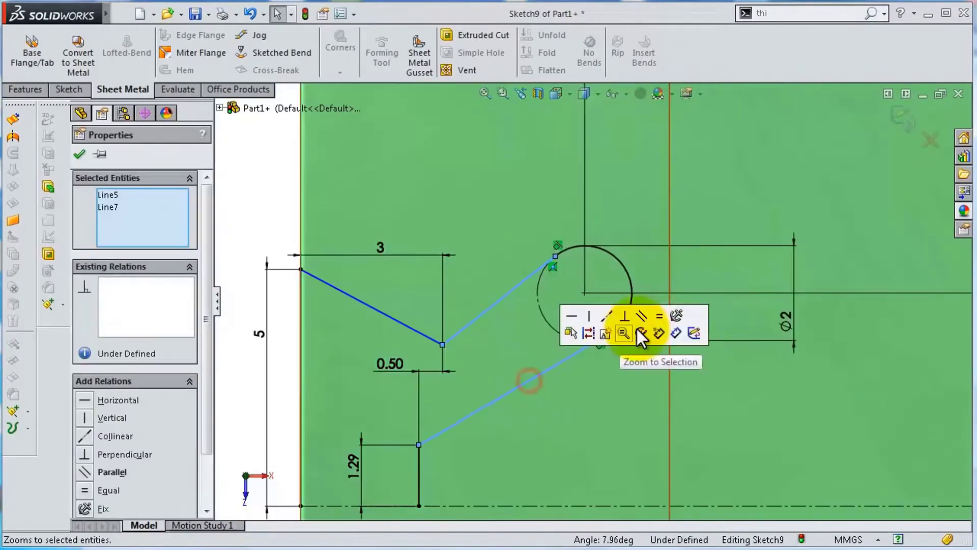
click(636, 328)
click(66, 91)
Round the lower corner with an R1 sketch fillet.
click(156, 69)
click(504, 282)
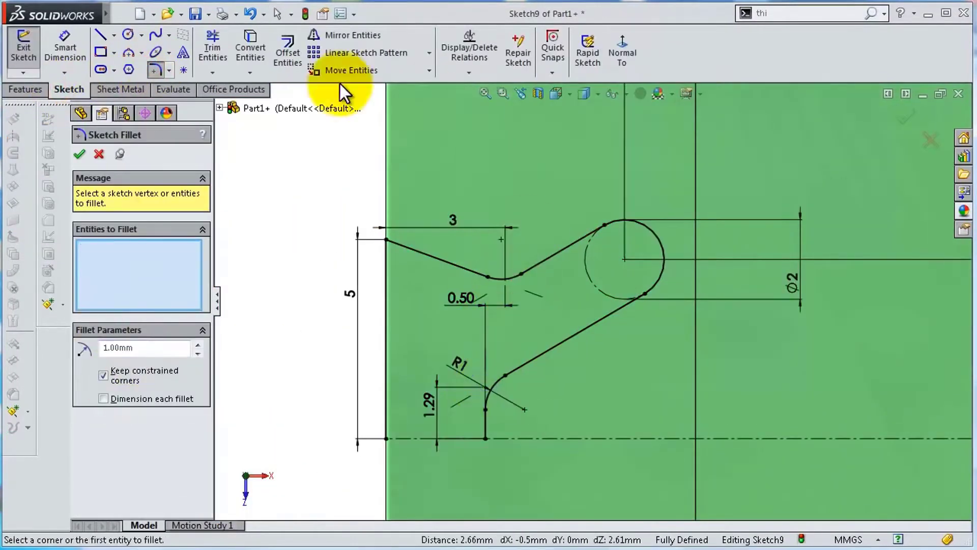
click(444, 259)
Mirror the slot profile about the centreline and cut it through all into the sheet.
click(504, 436)
click(79, 153)
click(25, 89)
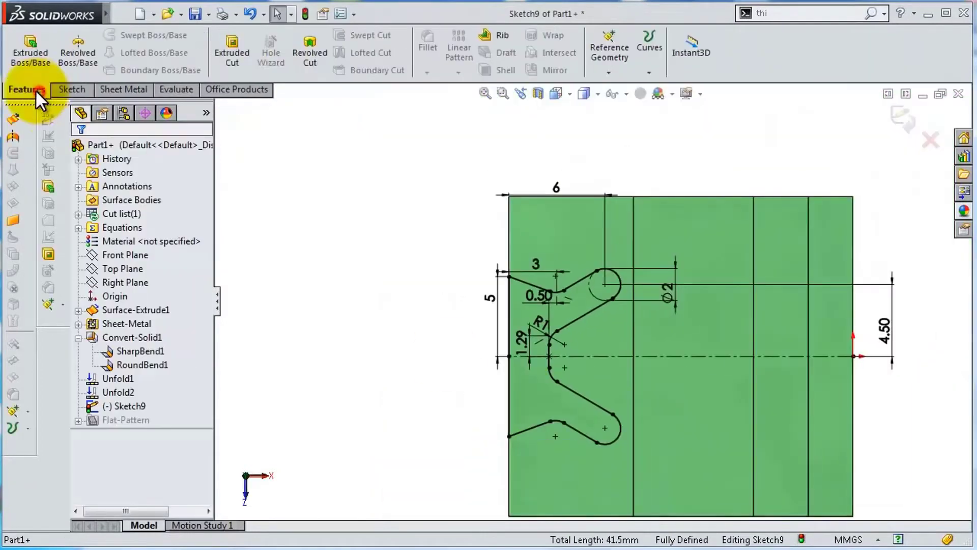
click(231, 50)
click(131, 242)
click(80, 156)
mouse_move(529, 318)
middle_down()
mouse_move(709, 349)
mouse_move(665, 290)
middle_up()
Fold both flattened bends back into the rolled hinge.
click(123, 89)
click(557, 56)
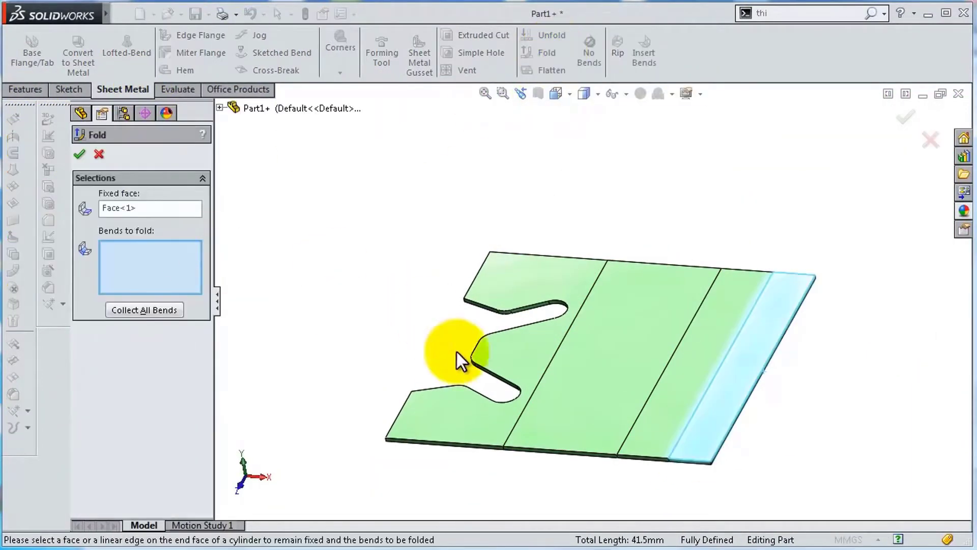
middle_drag(457, 353, 664, 363)
key(Return)
key(Return)
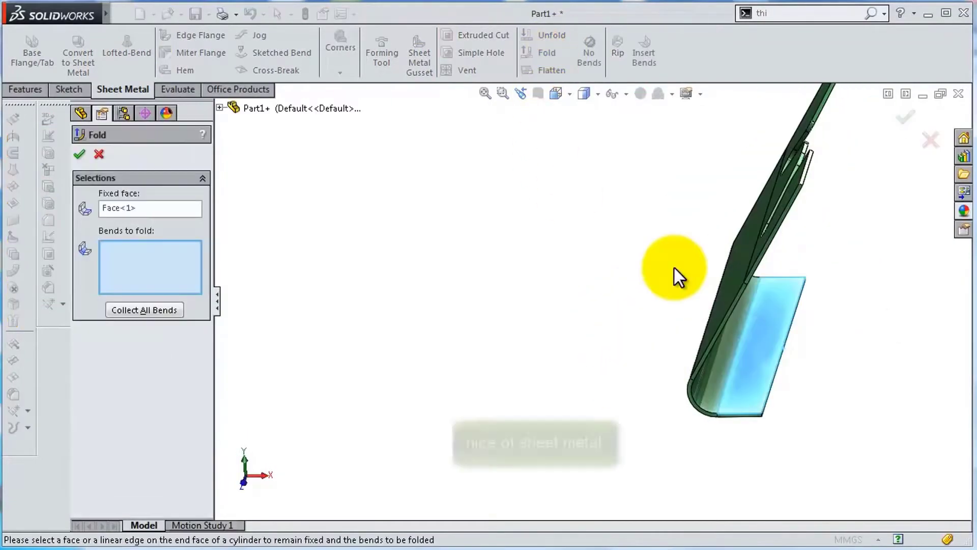
mouse_move(676, 277)
middle_down()
mouse_move(719, 224)
mouse_move(743, 279)
mouse_move(826, 238)
mouse_move(785, 322)
mouse_move(752, 251)
mouse_move(712, 265)
mouse_move(811, 275)
mouse_move(713, 395)
mouse_move(662, 356)
middle_up()
key(Return)
Mirror the folded body about its end face to form the opposite clip.
click(73, 91)
click(542, 72)
scroll(864, 386, down, 3)
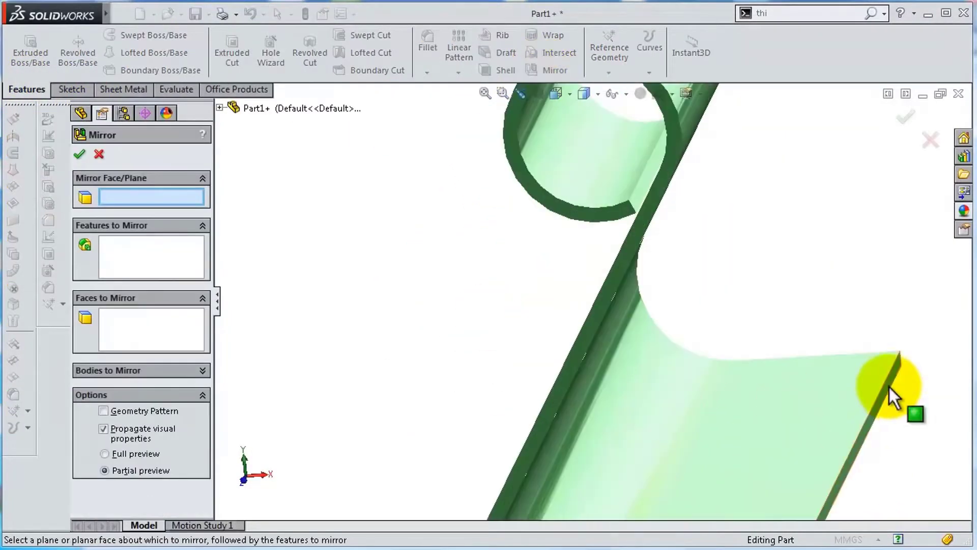
click(890, 392)
click(203, 371)
click(908, 125)
mouse_move(814, 305)
middle_down()
mouse_move(770, 378)
mouse_move(647, 294)
mouse_move(720, 261)
mouse_move(597, 212)
mouse_move(788, 316)
mouse_move(713, 415)
mouse_move(696, 297)
middle_up()
Toggle Flatten on and back off to check the flat pattern.
click(547, 70)
mouse_move(703, 163)
middle_down()
mouse_move(645, 329)
mouse_move(626, 305)
middle_up()
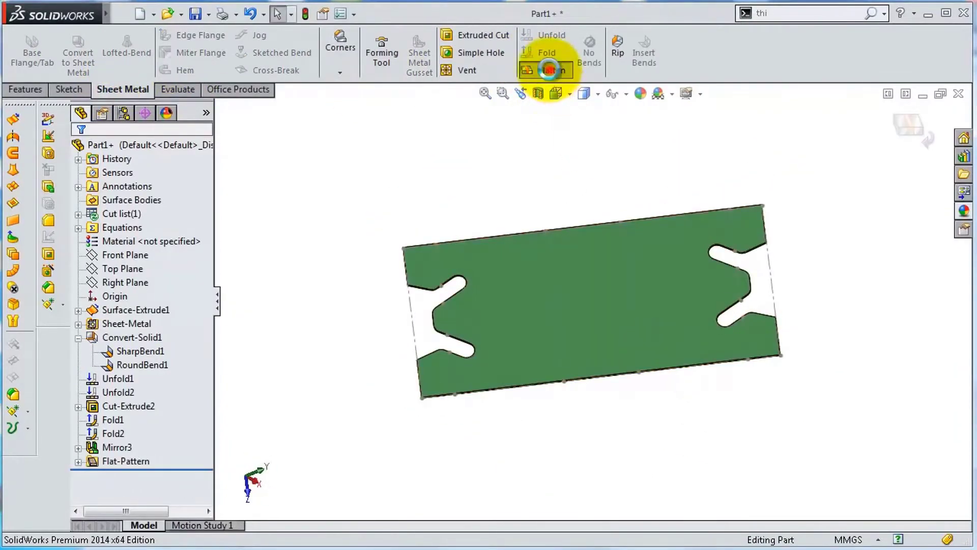
click(550, 70)
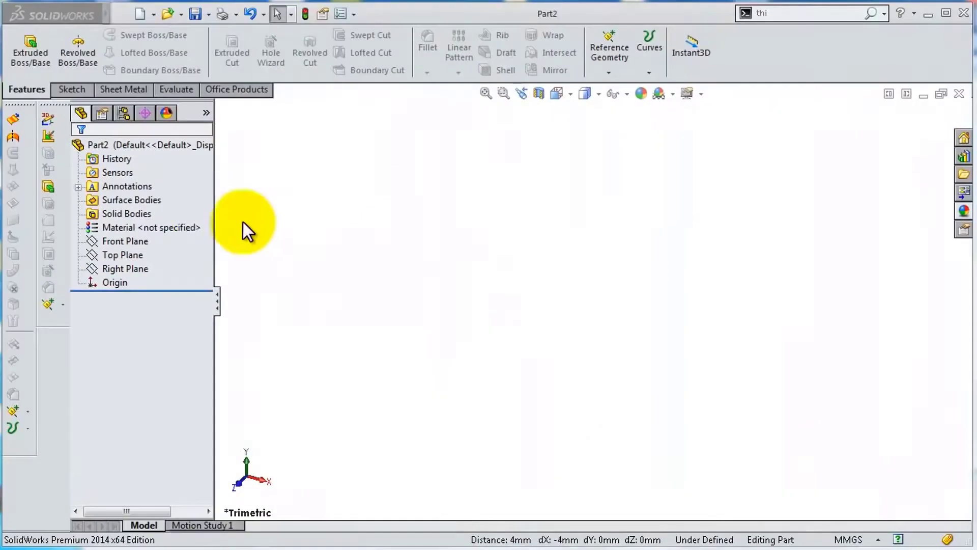
Start a Top Plane sketch with horizontal and vertical construction centerlines.
click(107, 283)
click(115, 243)
click(114, 34)
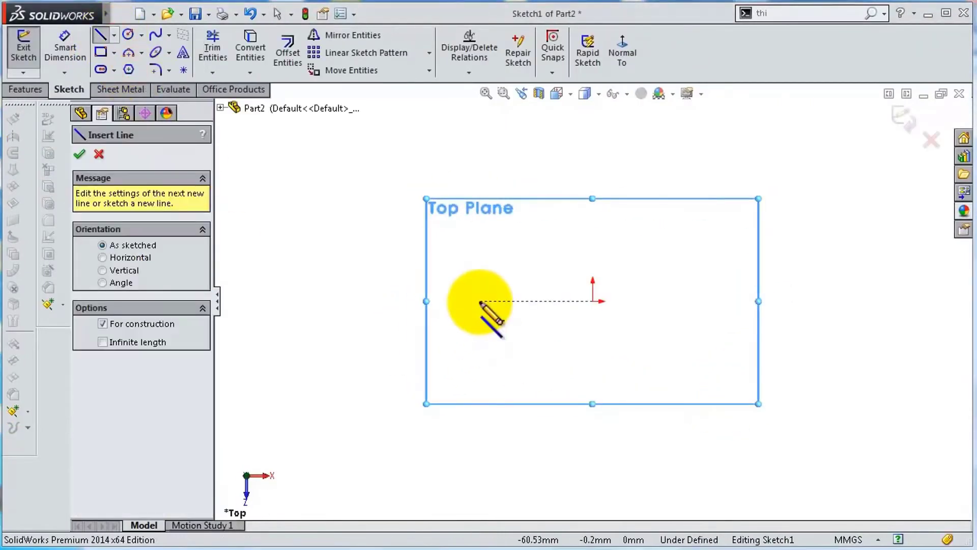
click(547, 301)
click(592, 300)
click(593, 150)
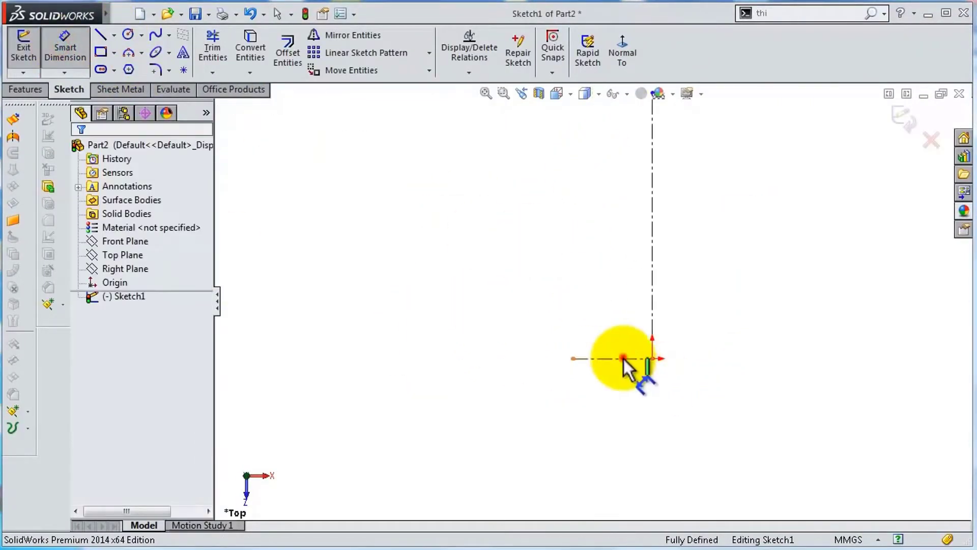
Dimension the horizontal centerline 8 and the vertical centerline 23.50.
click(621, 360)
click(625, 404)
text(8)
key(Return)
click(690, 216)
click(552, 231)
click(628, 240)
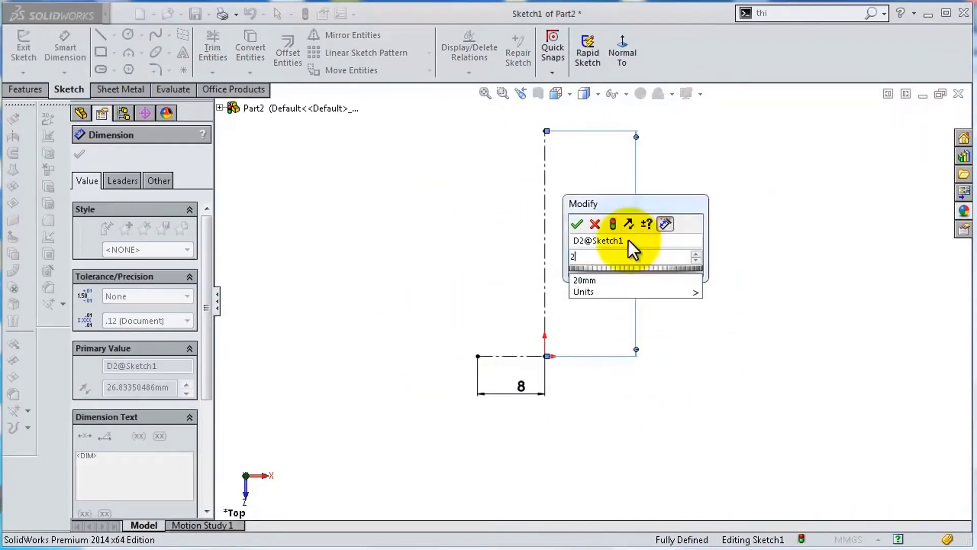
text(23.5)
key(Return)
click(127, 35)
Add a Ø10.75 construction circle at the top of the centerline.
drag(545, 159, 452, 155)
click(79, 154)
click(65, 45)
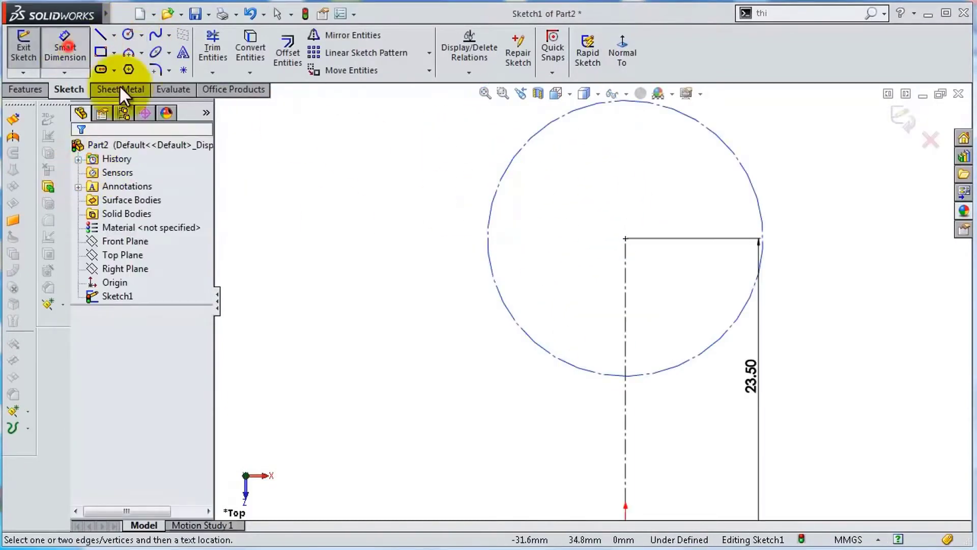
click(506, 170)
click(435, 214)
text(10.)
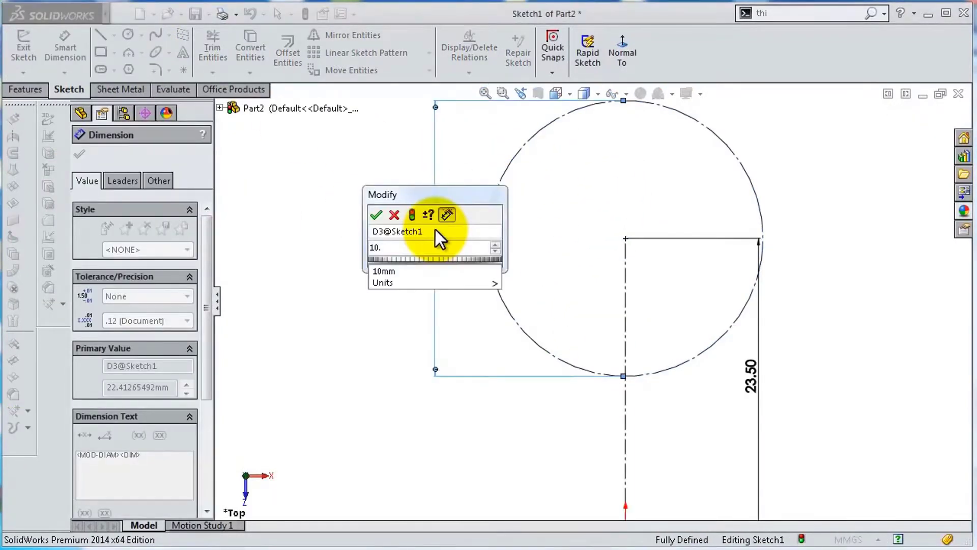
text(75)
key(Return)
Place a reference point inside the circle.
key(l)
scroll(706, 218, down, 2)
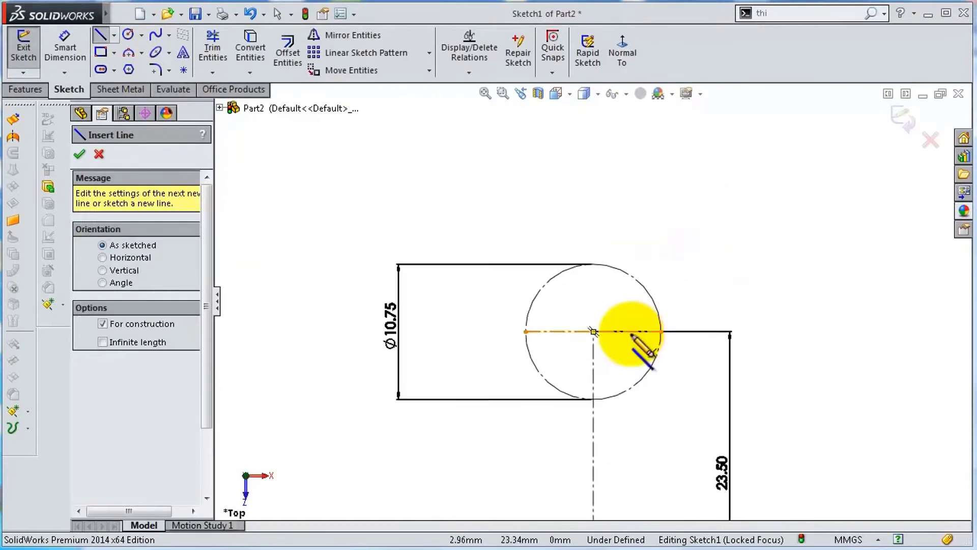
click(183, 70)
click(563, 299)
key(Escape)
Dimension the reference point 2 and 5 from the centerlines.
click(701, 265)
click(593, 331)
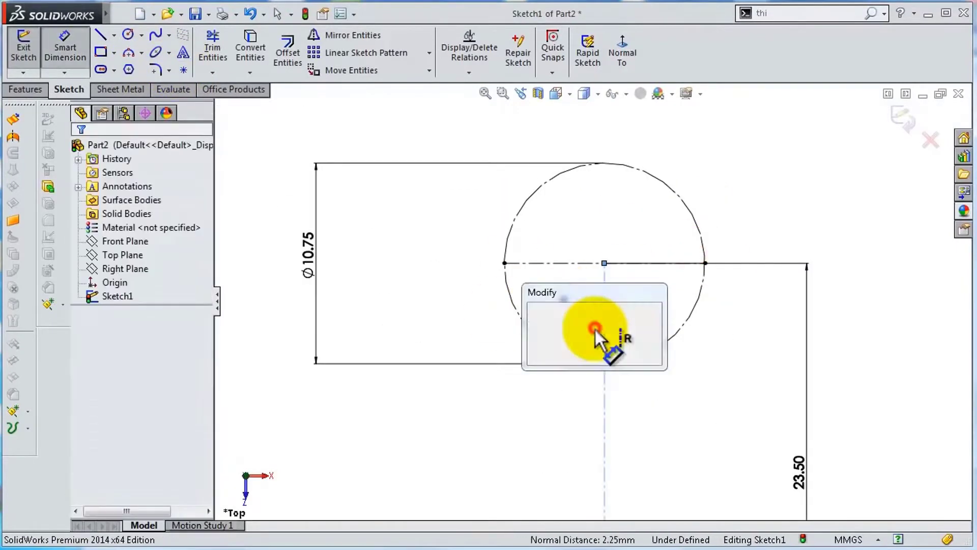
text(2)
key(Return)
click(563, 299)
click(593, 273)
text(3.2)
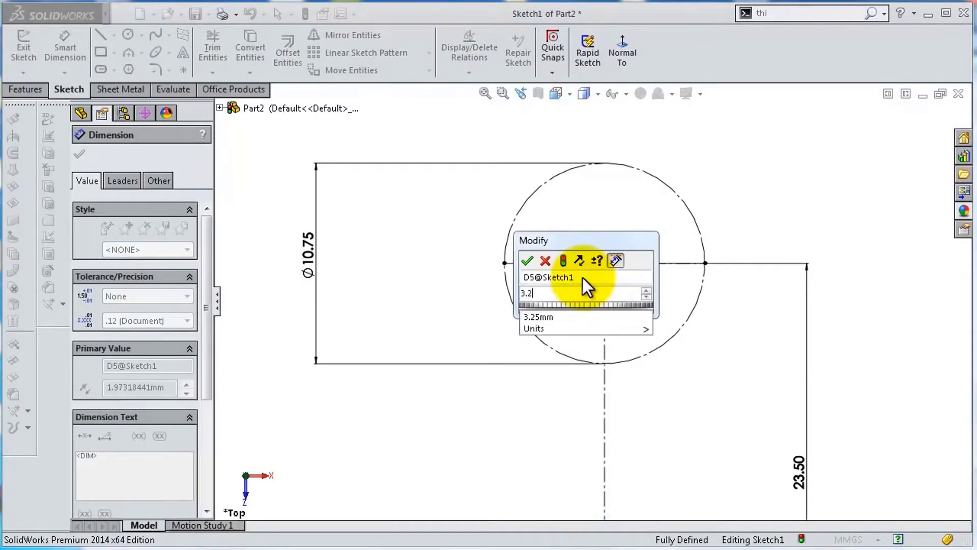
text(5)
key(Return)
Draw the arc over the top of the circle.
key(a)
click(696, 217)
scroll(696, 217, down, 2)
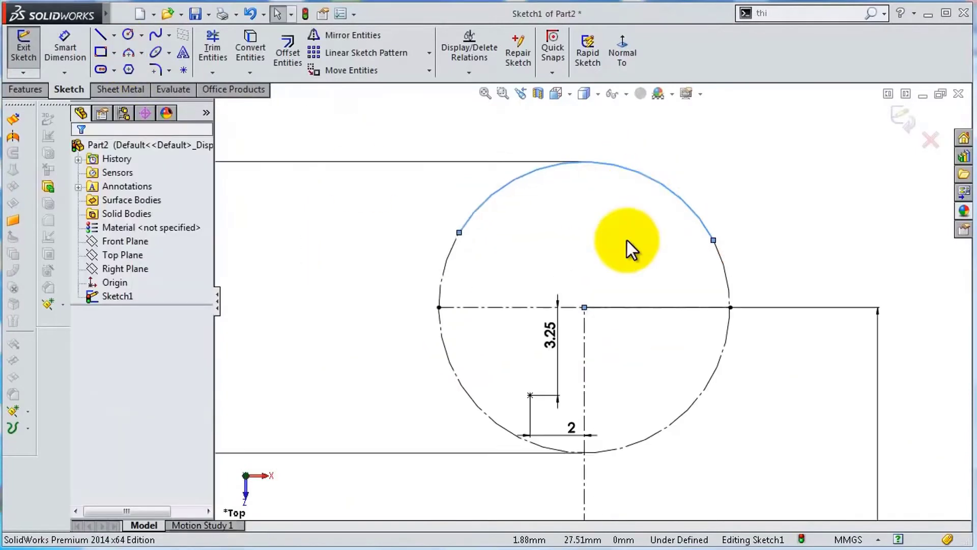
click(709, 232)
ctrl+click(459, 232)
Draw a line down from the arc's left end, dimensioned 1.50 high.
key(l)
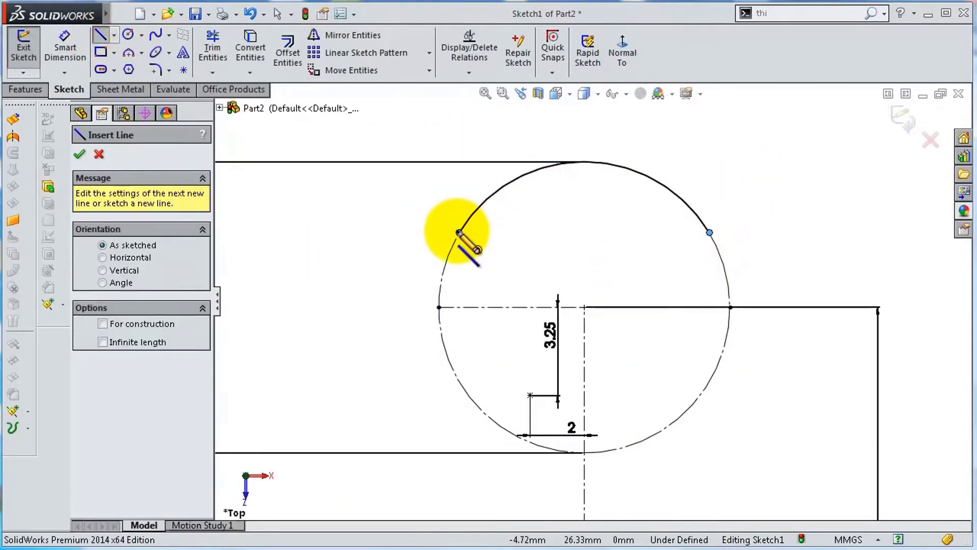
click(459, 232)
double_click(484, 301)
key(d)
click(459, 232)
click(438, 307)
click(392, 269)
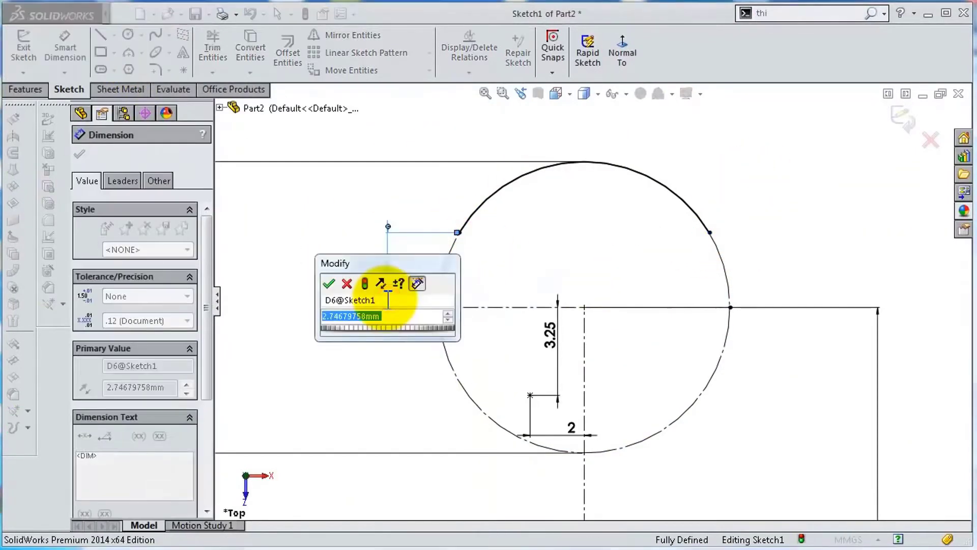
text(1.5)
key(Return)
key(l)
Continue a line from the lower endpoint down to the base centerline.
scroll(617, 251, down, 3)
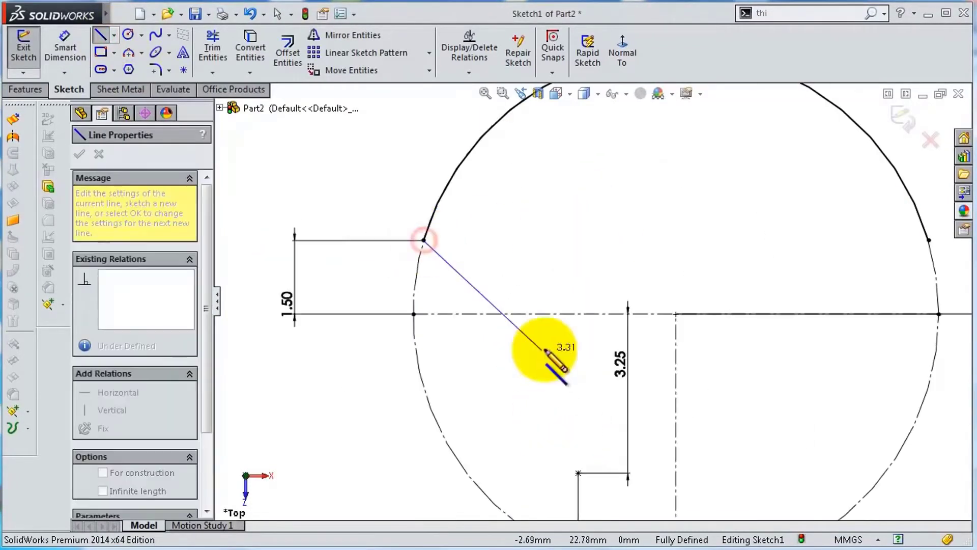
scroll(545, 349, up, 3)
click(593, 263)
click(586, 395)
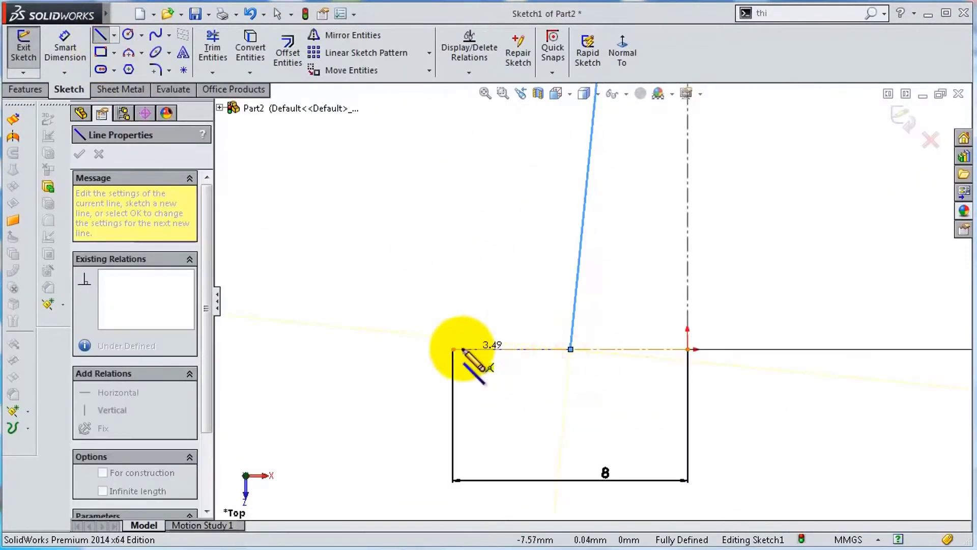
key(Escape)
scroll(594, 196, down, 3)
scroll(594, 197, up, 5)
Round the sketch corner with an R2 sketch fillet.
click(636, 251)
click(156, 70)
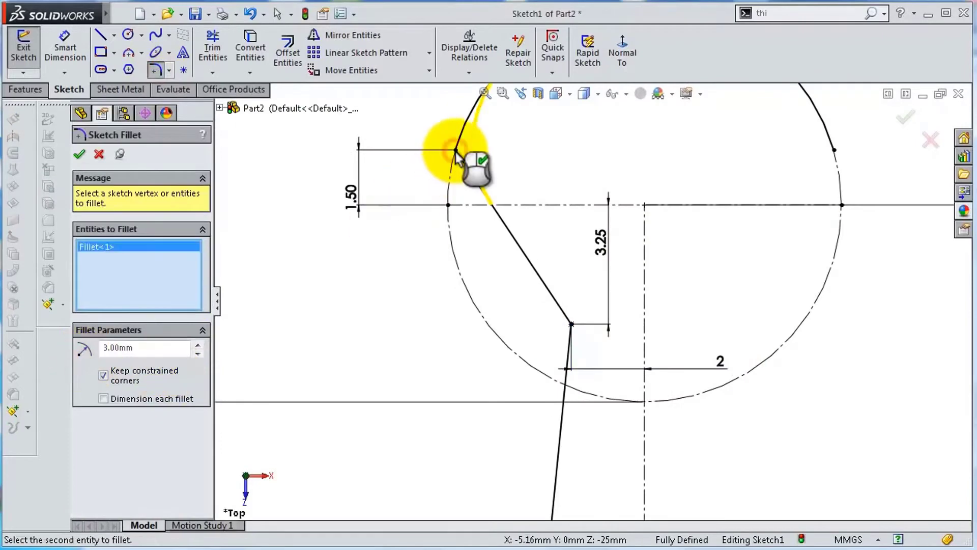
scroll(572, 326, down, 3)
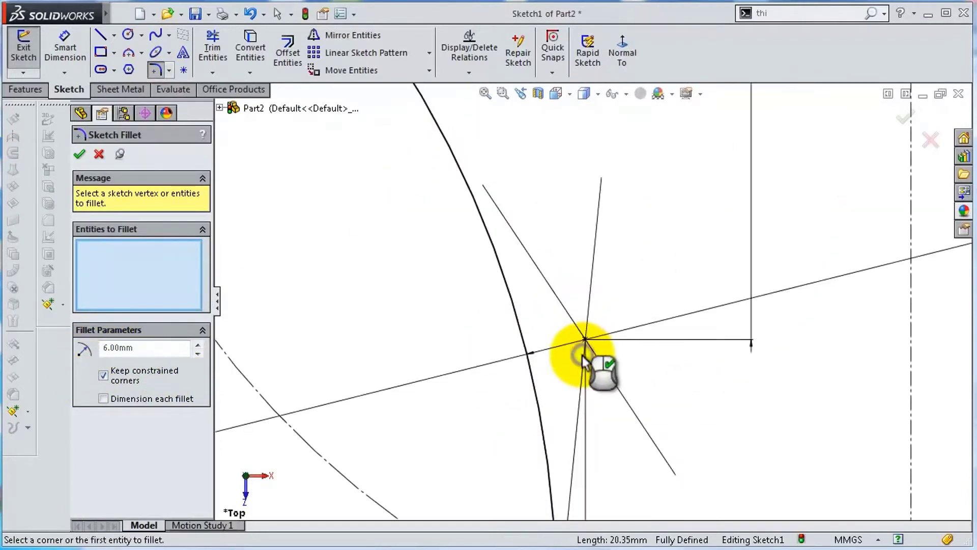
scroll(584, 359, up, 5)
scroll(583, 360, down, 5)
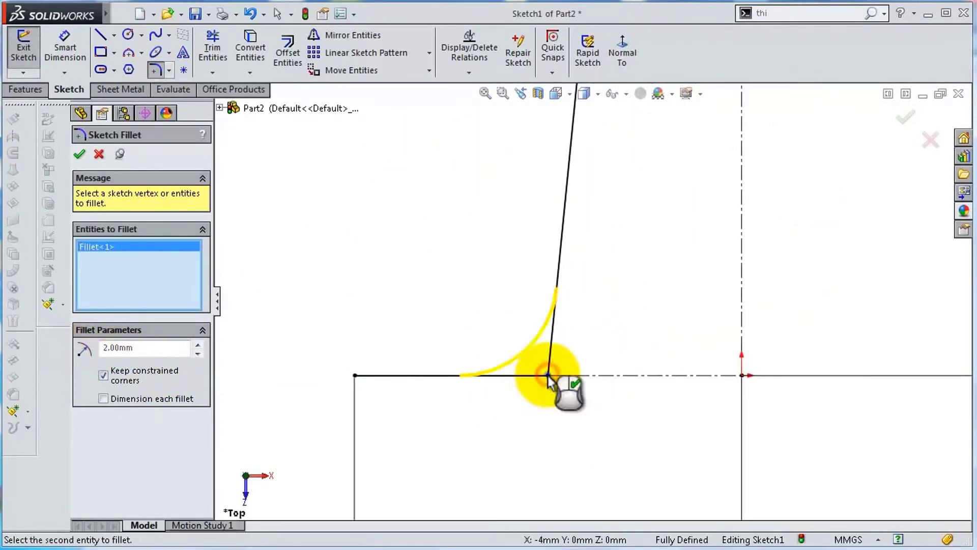
scroll(615, 203, up, 5)
double_click(280, 260)
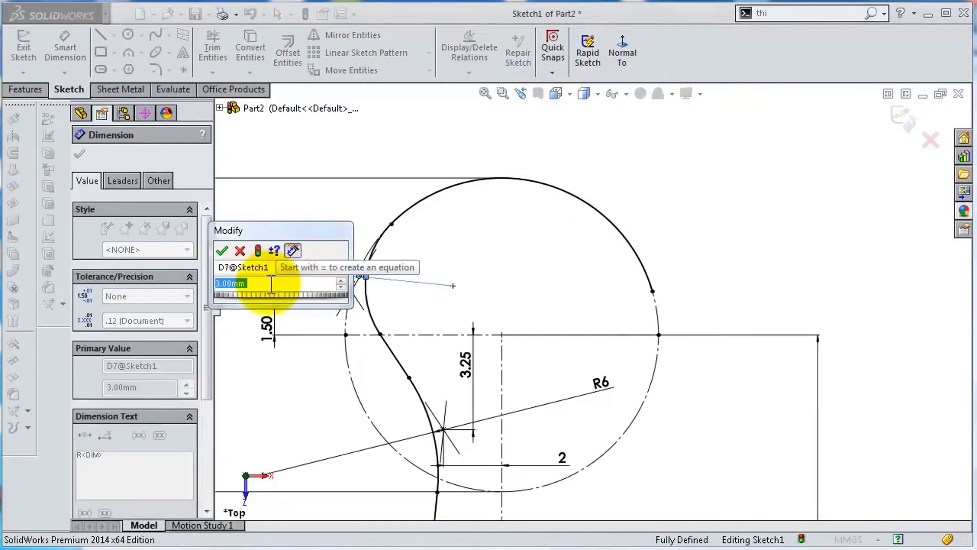
text(2)
key(Return)
scroll(270, 218, up, 3)
Mirror the fillet arc, slanted line and lower line across the centerline.
click(353, 34)
click(463, 338)
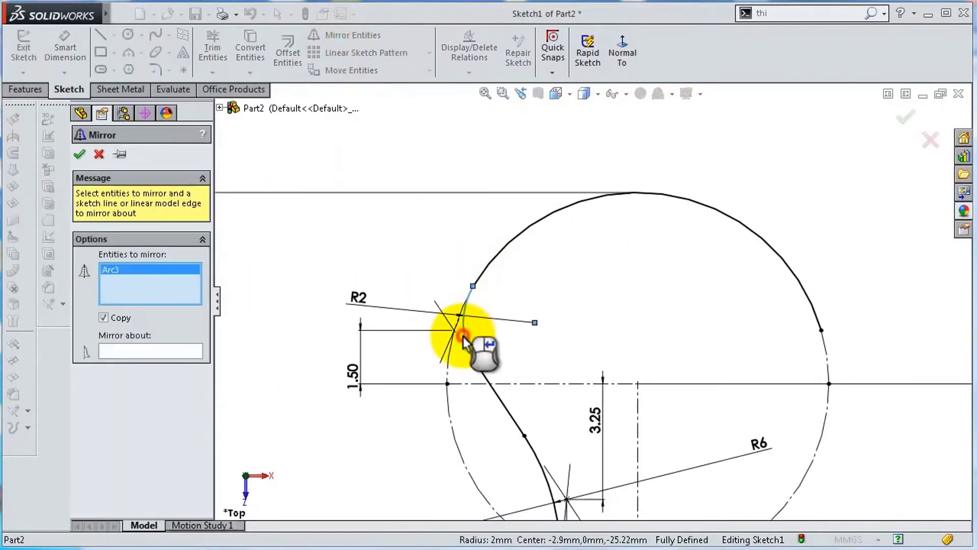
click(505, 405)
scroll(509, 401, up, 5)
click(578, 399)
scroll(585, 338, down, 5)
right_click(680, 317)
scroll(612, 341, up, 5)
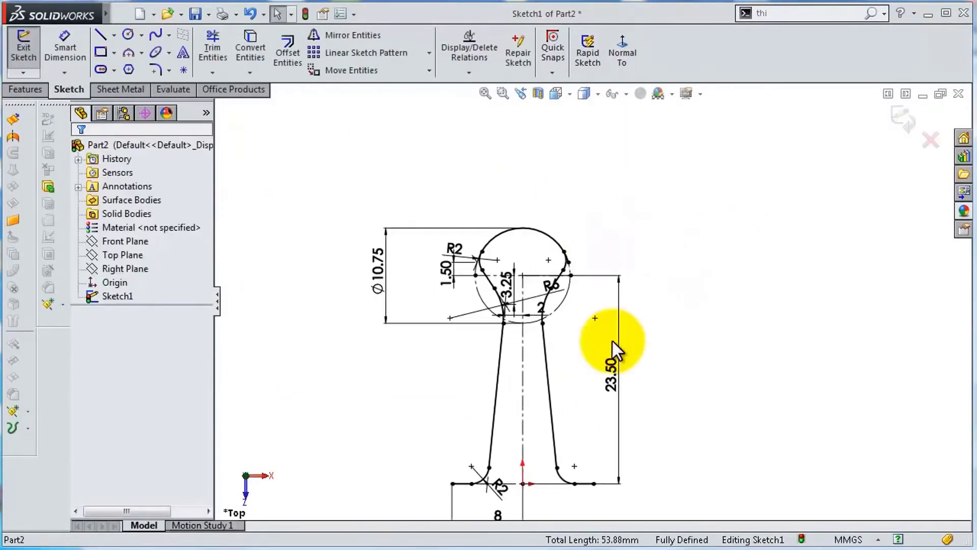
middle_drag(612, 341, 561, 279)
Exit the sketch and create a reference plane at the path end.
scroll(658, 371, down, 3)
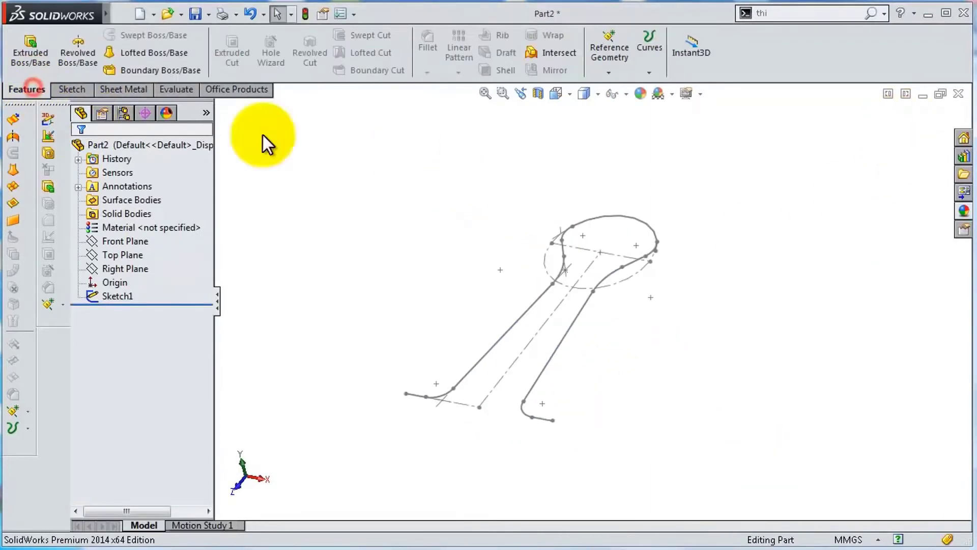
click(609, 43)
click(535, 483)
click(566, 490)
click(80, 153)
Sketch the circular sweep profile at the path end on the new plane.
click(23, 48)
click(127, 34)
click(556, 463)
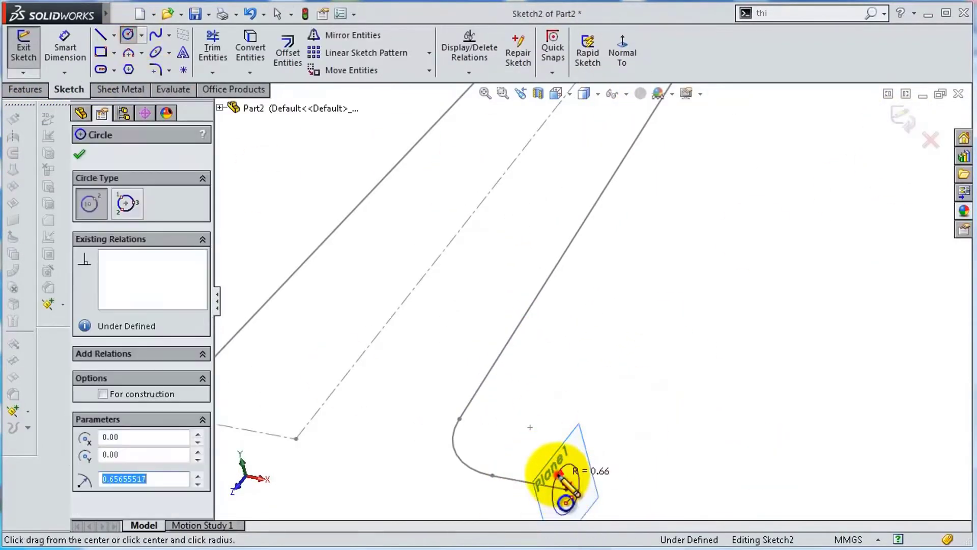
click(621, 442)
text(1.5)
key(Return)
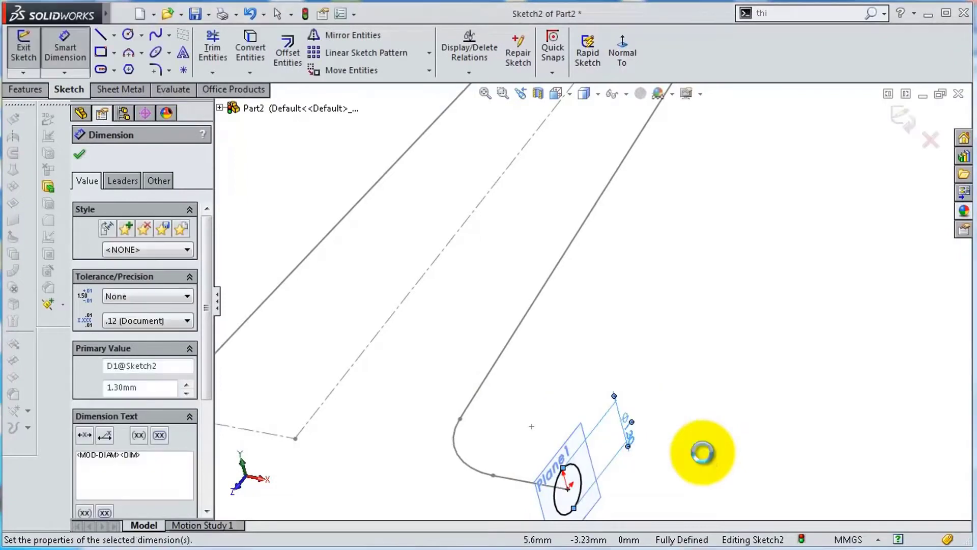
click(23, 48)
Start a Swept Boss/Base with the circle sketch as profile, then edit the path sketch.
click(26, 89)
click(153, 34)
click(484, 382)
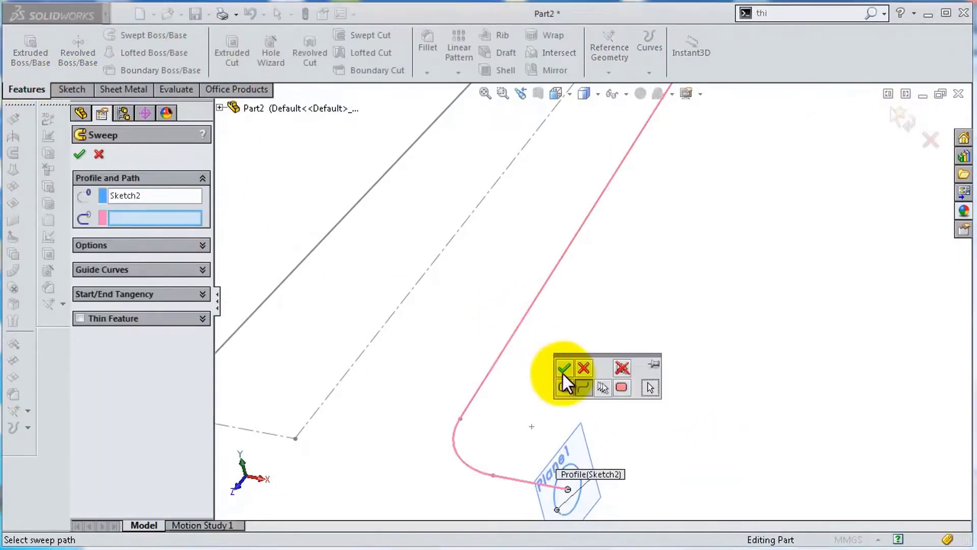
click(563, 379)
scroll(689, 174, down, 3)
Trim the stray segment from the path and complete the swept wire tube.
click(212, 41)
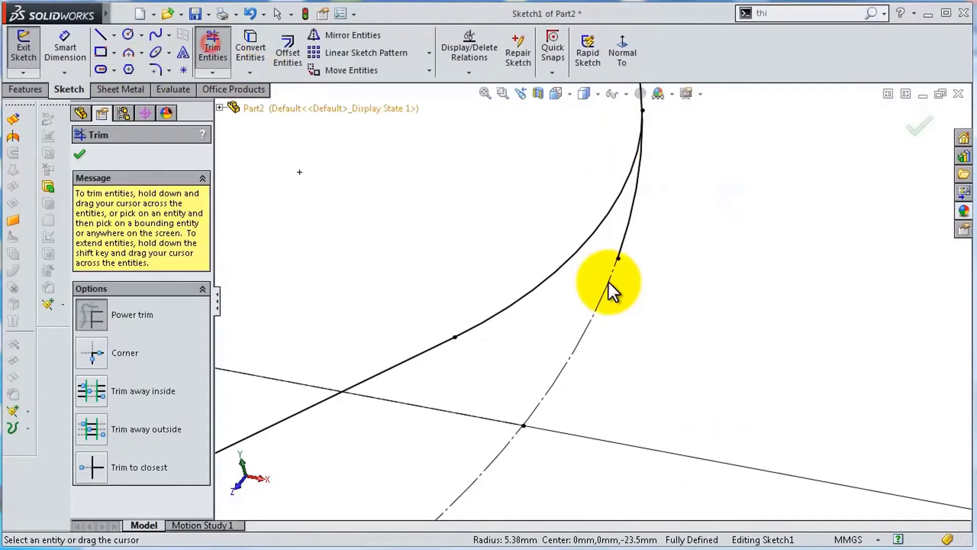
click(555, 305)
key(Escape)
click(611, 338)
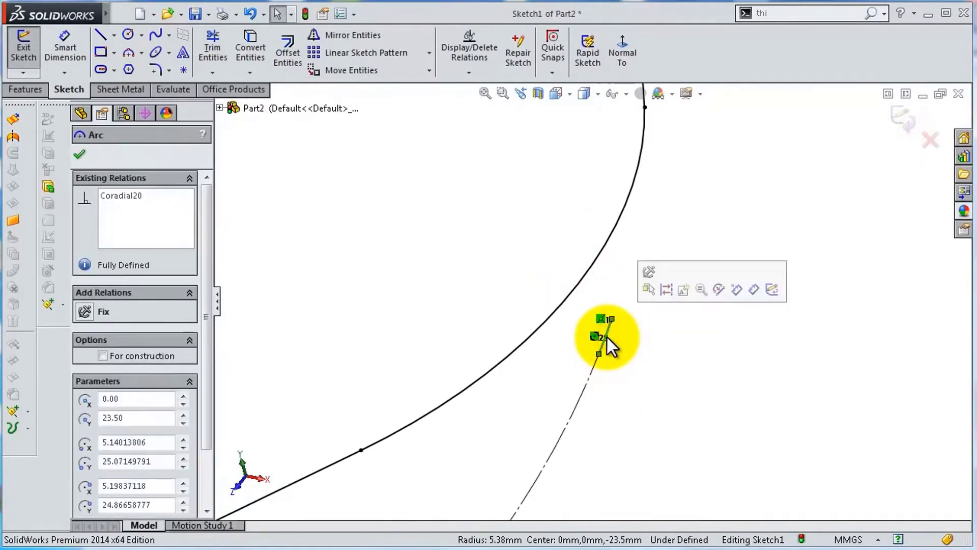
key(f)
click(902, 117)
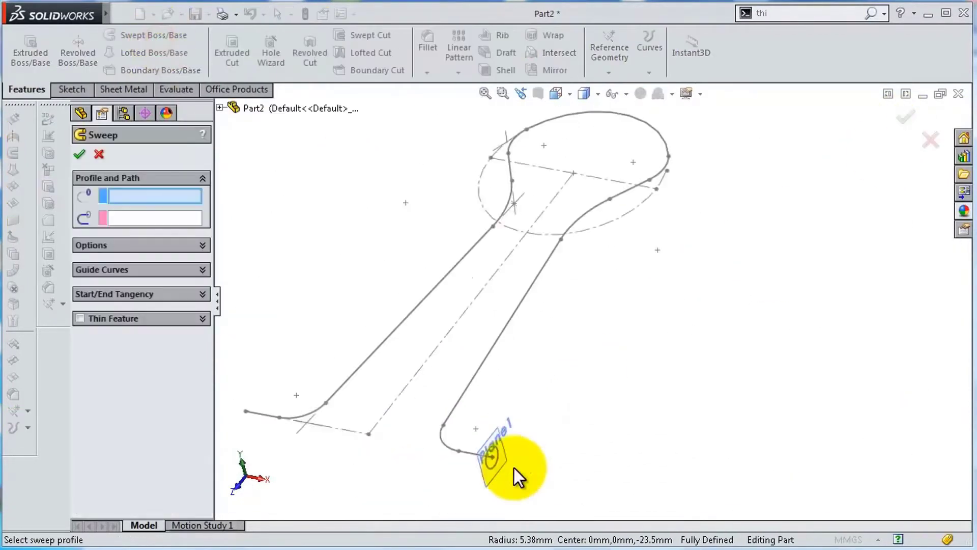
key(Return)
mouse_move(531, 287)
middle_down()
mouse_move(392, 295)
mouse_move(584, 294)
mouse_move(868, 247)
middle_up()
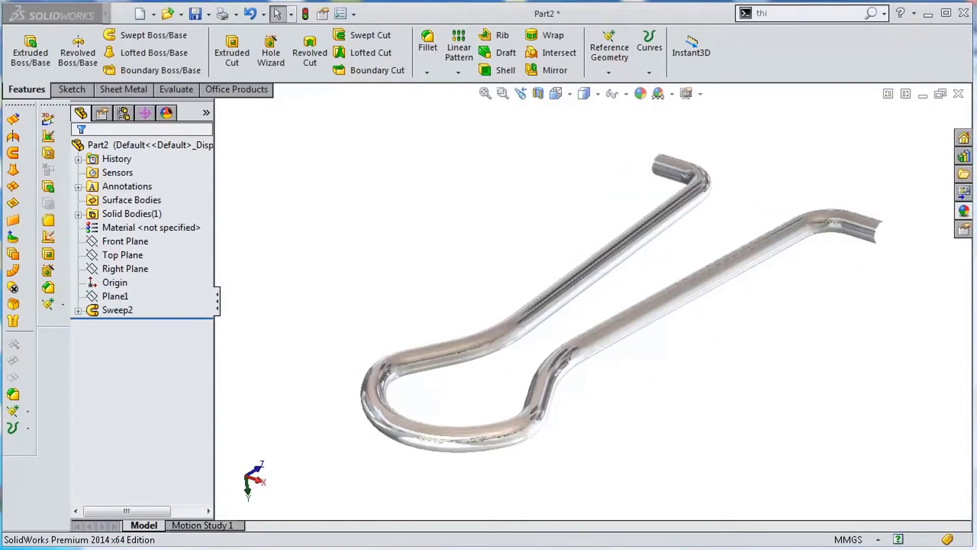
key(ctrl+n)
Create a new assembly with the green clip body and add a Width mate.
double_click(252, 312)
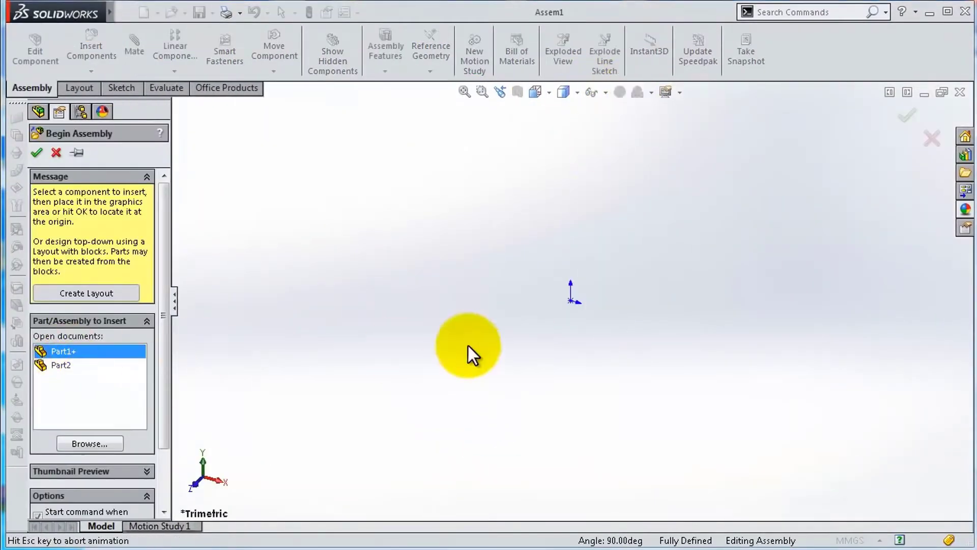
click(579, 319)
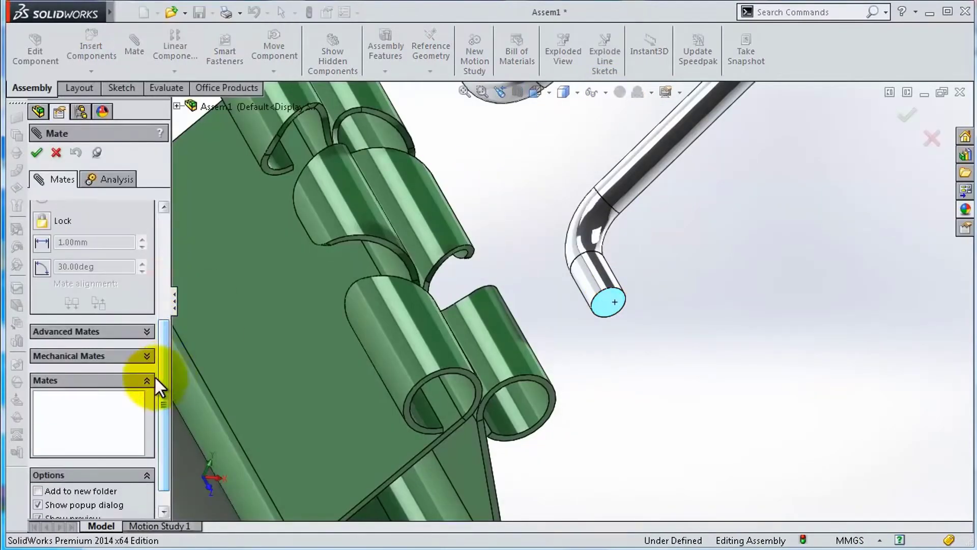
click(66, 331)
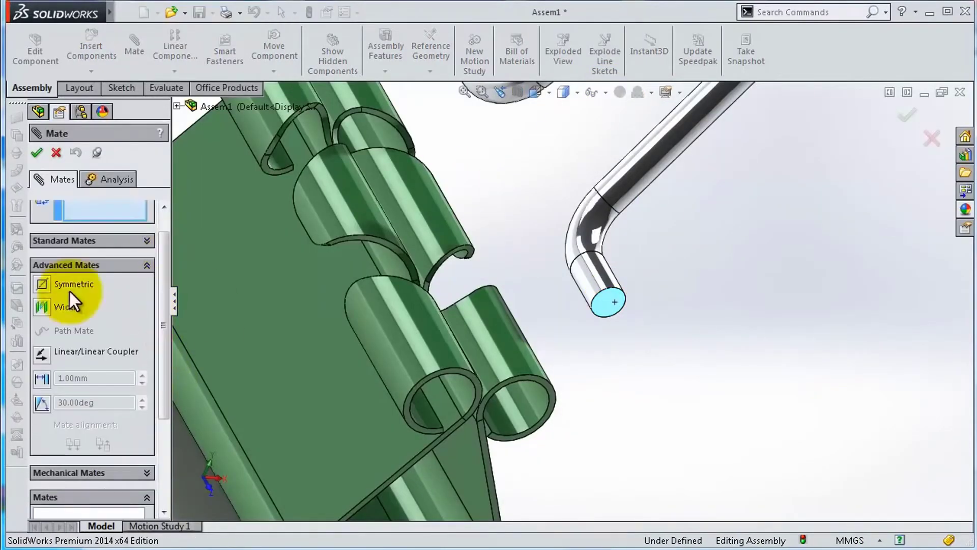
click(68, 305)
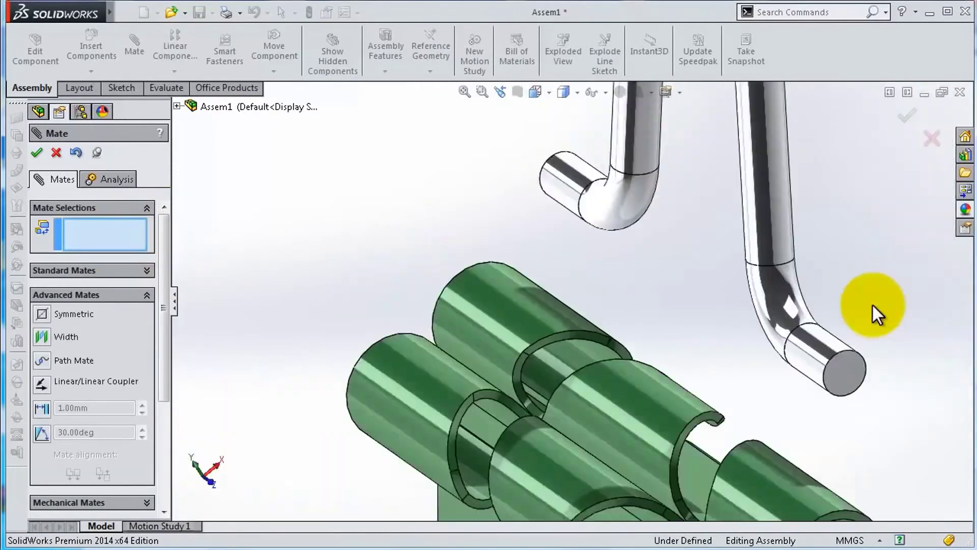
Add a Concentric mate between wire and hinge faces, then suppress it.
click(147, 270)
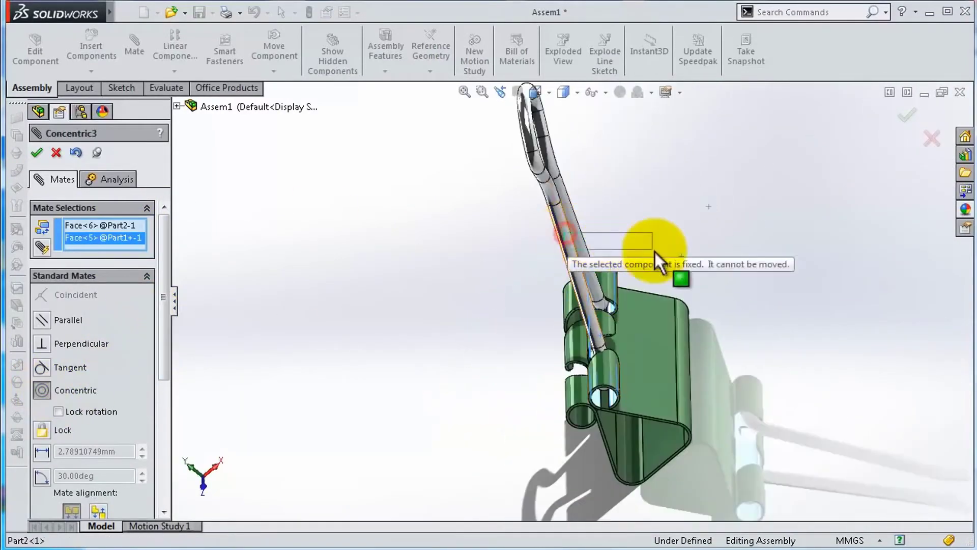
click(844, 210)
click(102, 308)
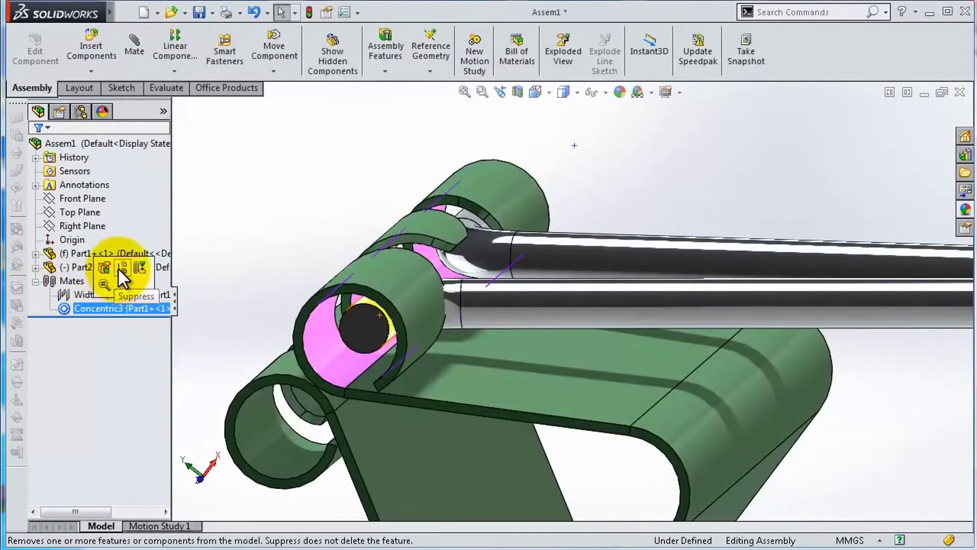
click(123, 288)
Edit the wire handle in place, confirming the save prompt.
middle_drag(603, 295, 676, 233)
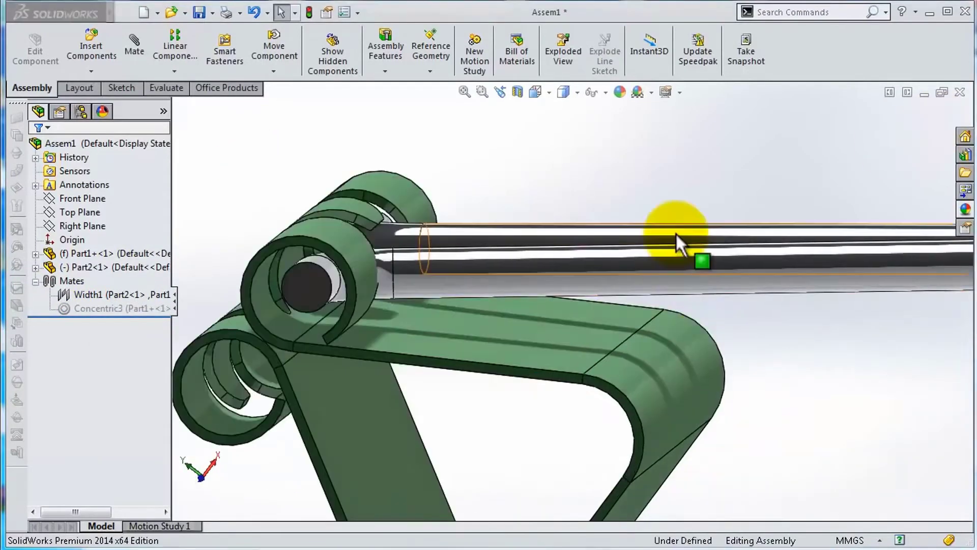
scroll(269, 327, down, 5)
click(270, 327)
click(332, 243)
key(Return)
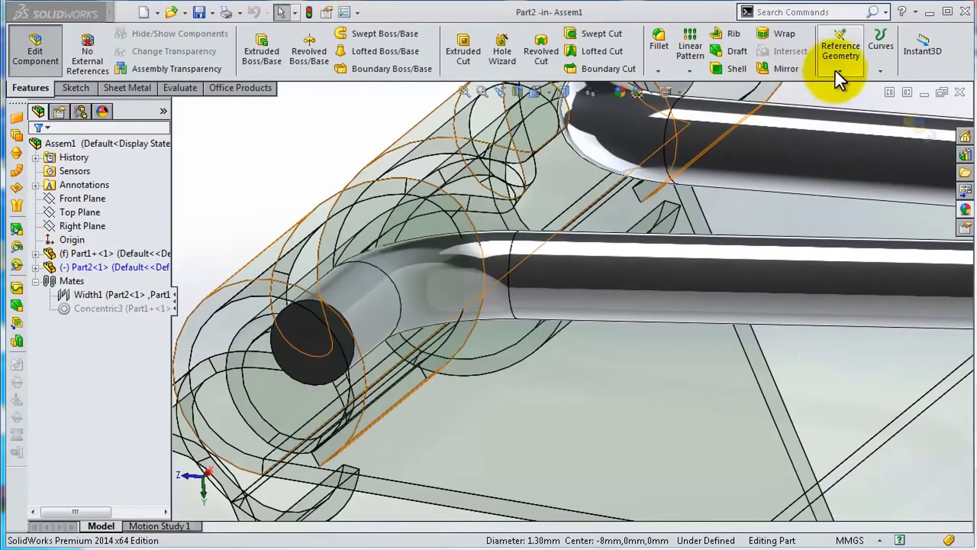
Add a reference axis, Axis1, through the wire end of Part2.
click(838, 73)
click(845, 102)
scroll(305, 320, up, 3)
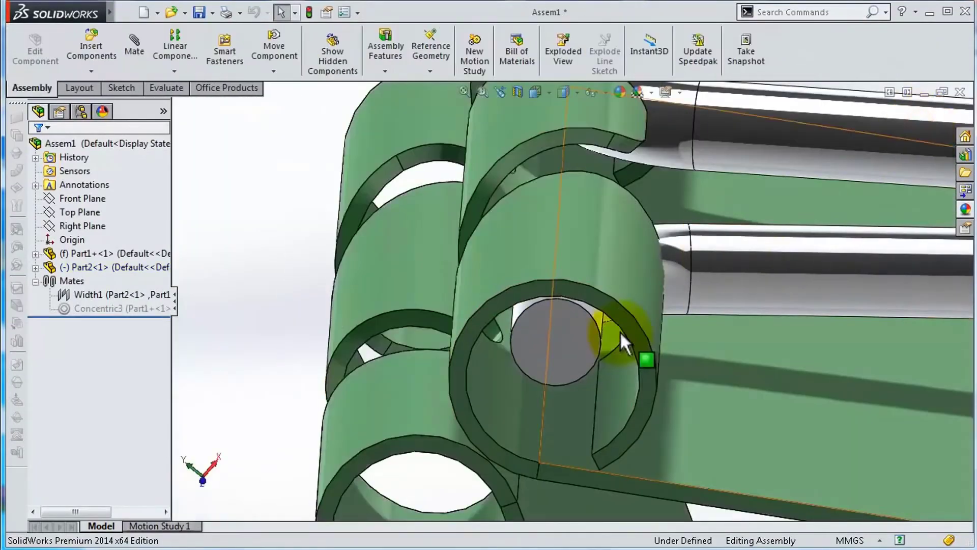
Mate Axis1 to Right Plane with a 1.30 mm distance.
click(35, 267)
click(83, 459)
scroll(381, 413, up, 4)
click(177, 106)
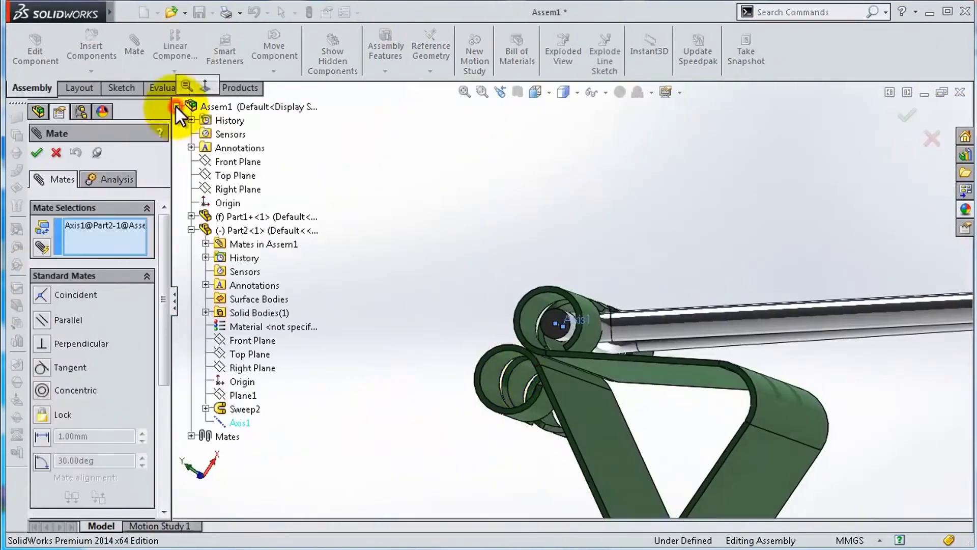
click(237, 188)
middle_drag(356, 203, 403, 223)
scroll(514, 329, down, 4)
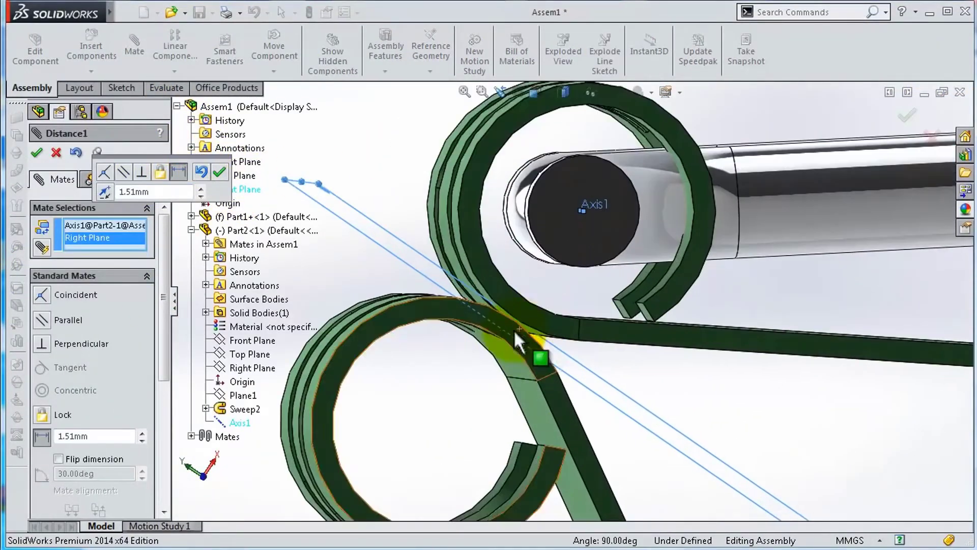
scroll(101, 356, down, 2)
double_click(115, 377)
text(1.3)
key(Return)
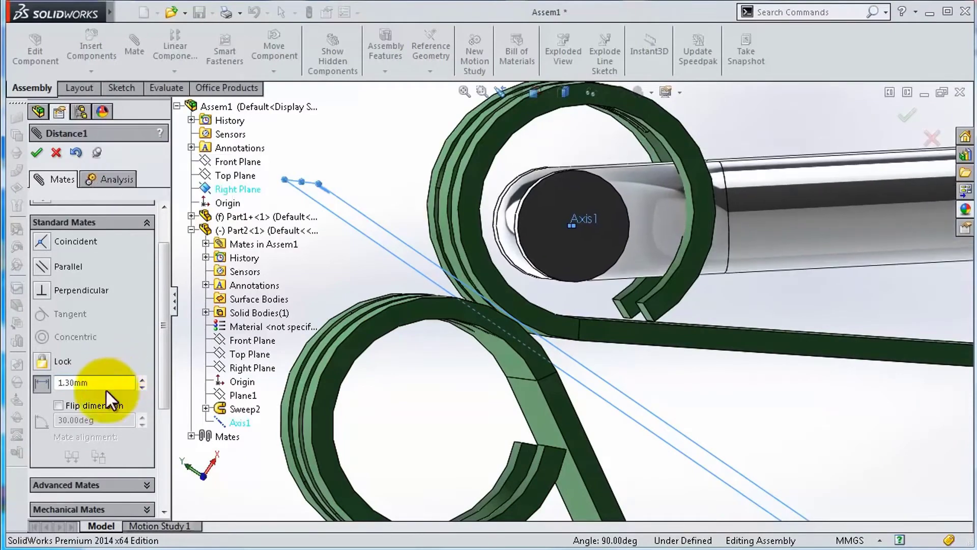
click(37, 152)
Add a tangent mate on the wire surface inside the clip.
middle_drag(458, 229, 554, 205)
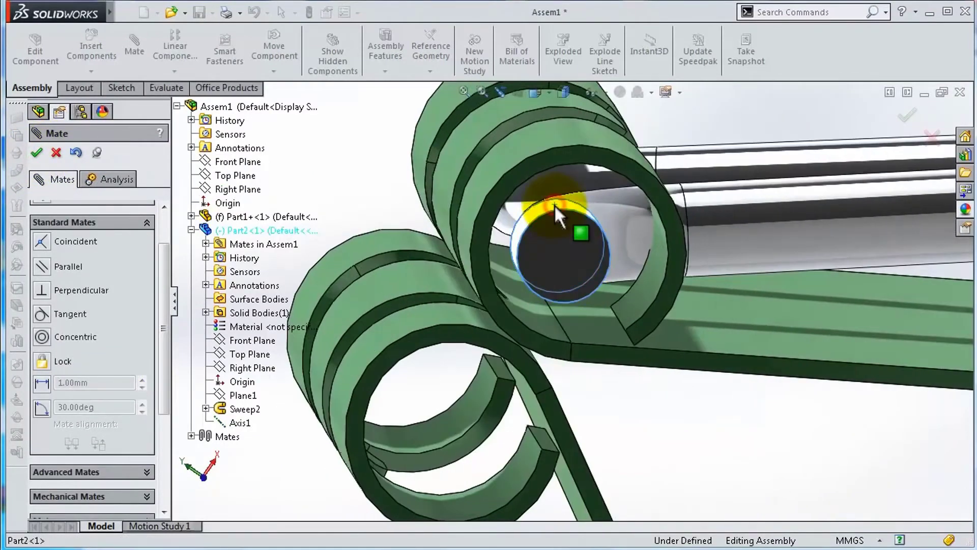
click(531, 318)
click(704, 344)
scroll(738, 325, up, 3)
Make the wire tangent to the clip body face as a second tangent mate.
middle_drag(767, 312, 426, 224)
scroll(433, 285, down, 3)
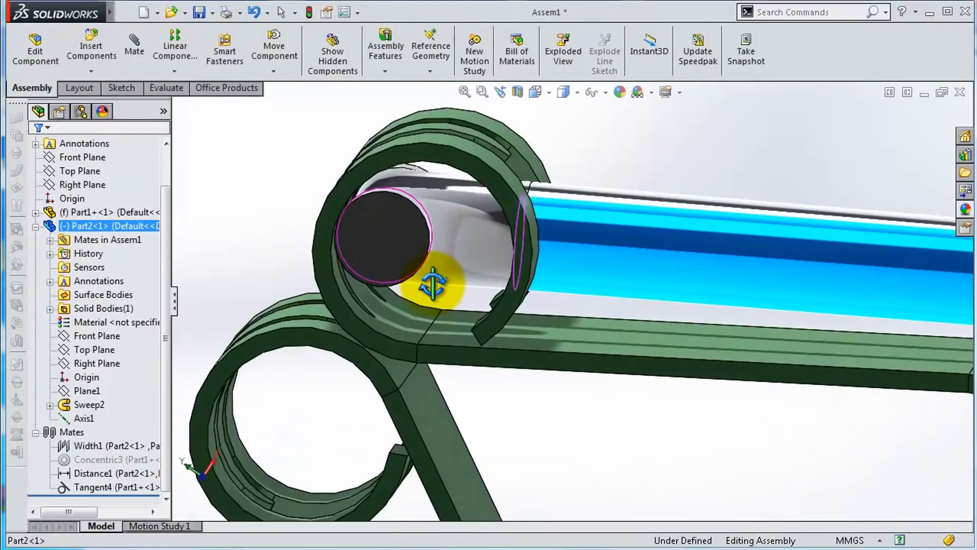
middle_drag(432, 283, 811, 405)
scroll(741, 419, down, 3)
ctrl+click(742, 419)
click(710, 230)
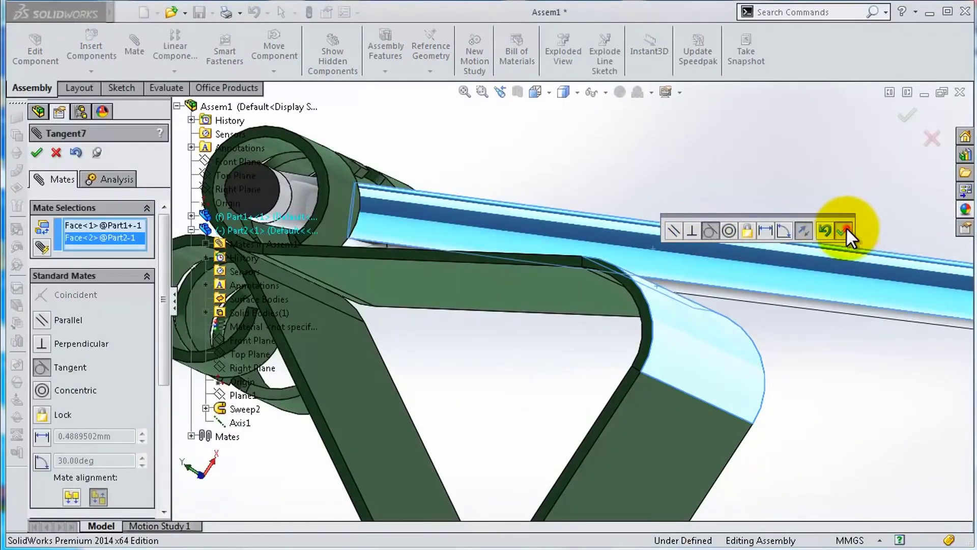
click(845, 230)
scroll(716, 210, up, 3)
Mirror the handle component about Right Plane to create the second handle.
mouse_move(716, 210)
middle_down()
mouse_move(683, 223)
mouse_move(665, 113)
mouse_move(704, 262)
middle_up()
scroll(641, 224, down, 3)
scroll(705, 261, up, 2)
click(91, 185)
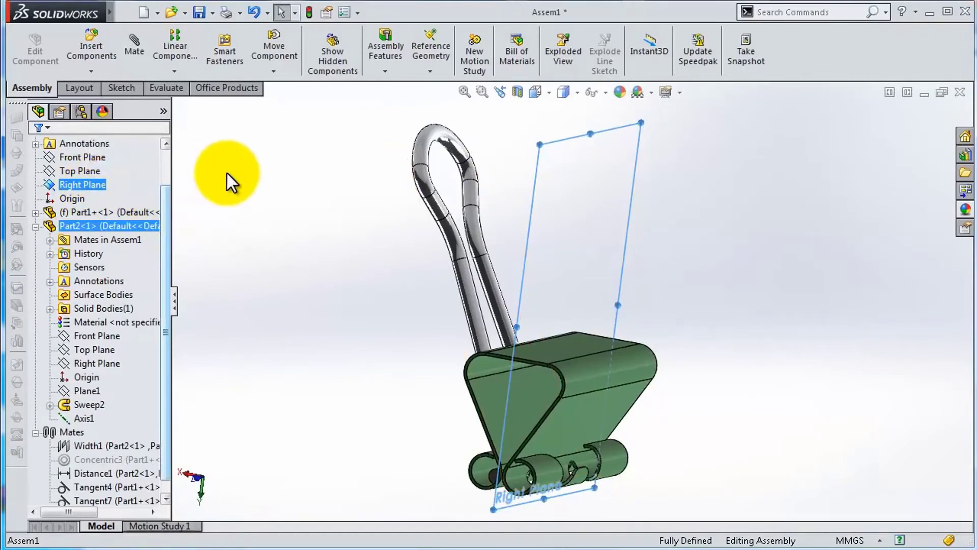
click(174, 71)
click(214, 159)
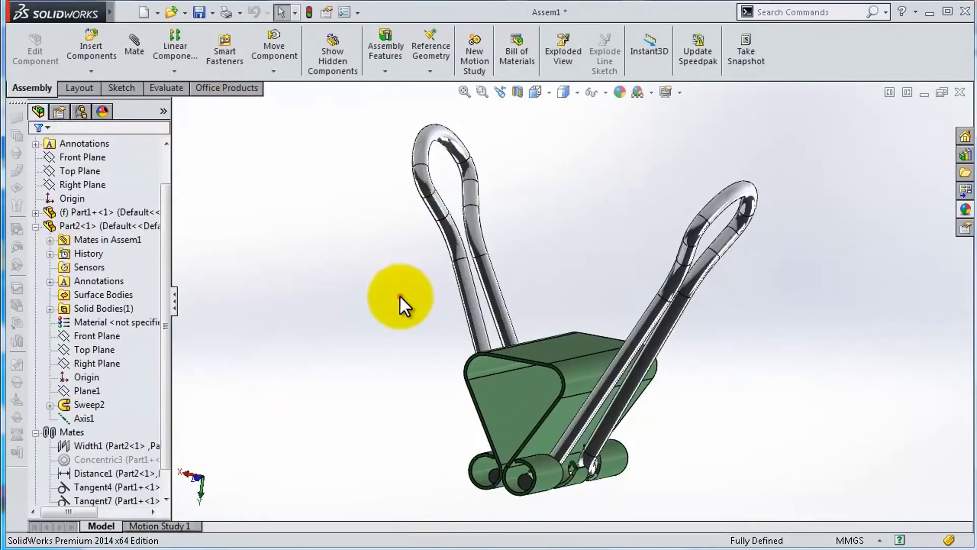
mouse_move(399, 301)
middle_down()
mouse_move(506, 295)
mouse_move(298, 277)
mouse_move(547, 263)
mouse_move(636, 244)
middle_up()
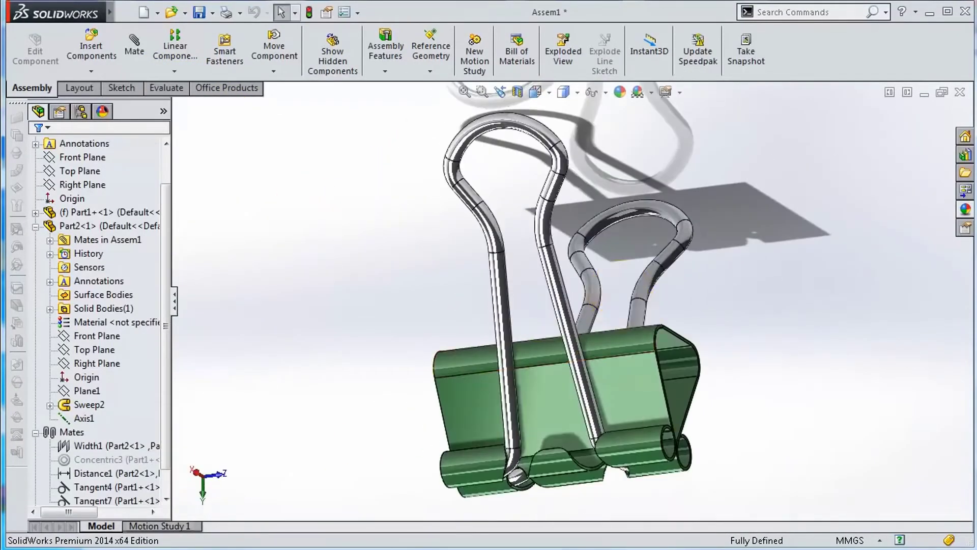